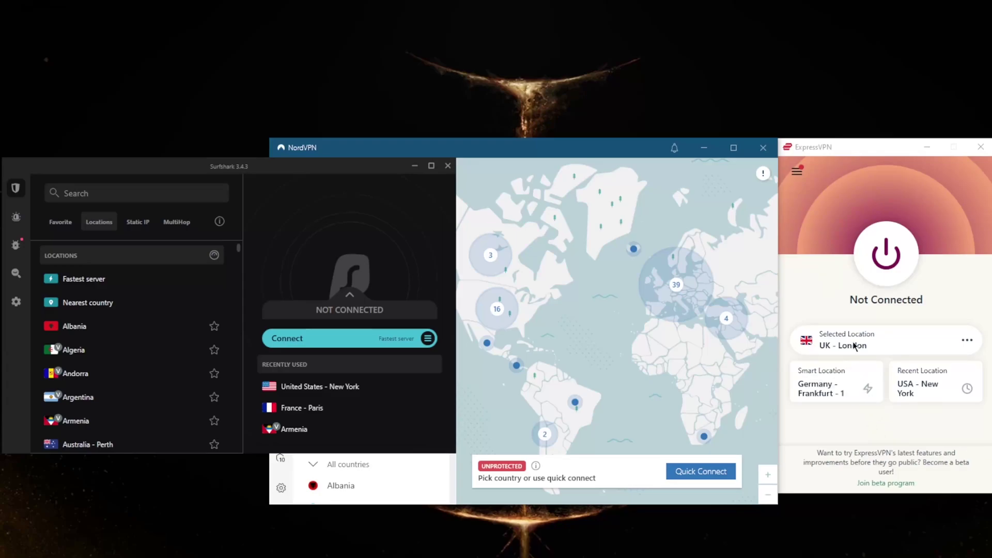
Cycle through NordVPN, Surfshark and ExpressVPN, opening and closing ExpressVPN's main menu
left_click(509, 160)
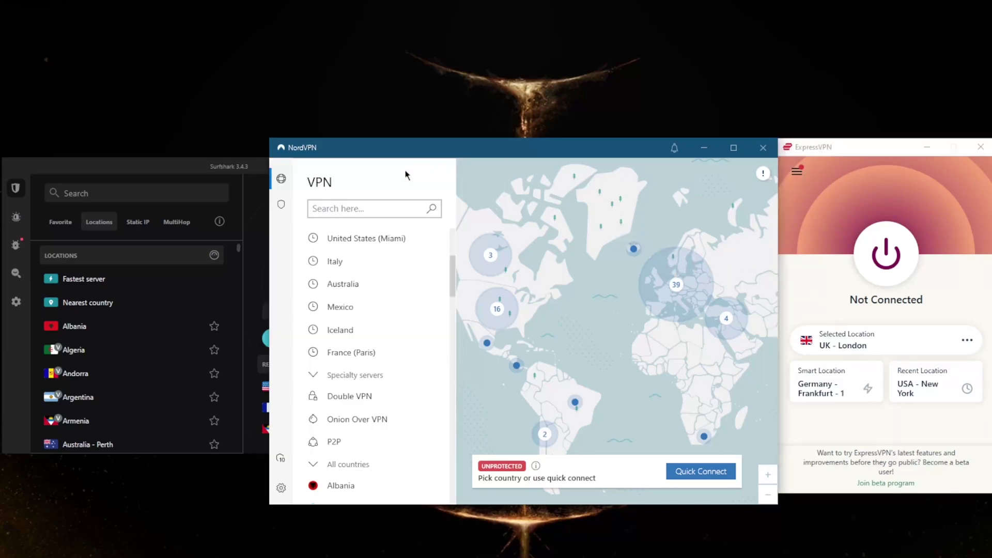
left_click(253, 178)
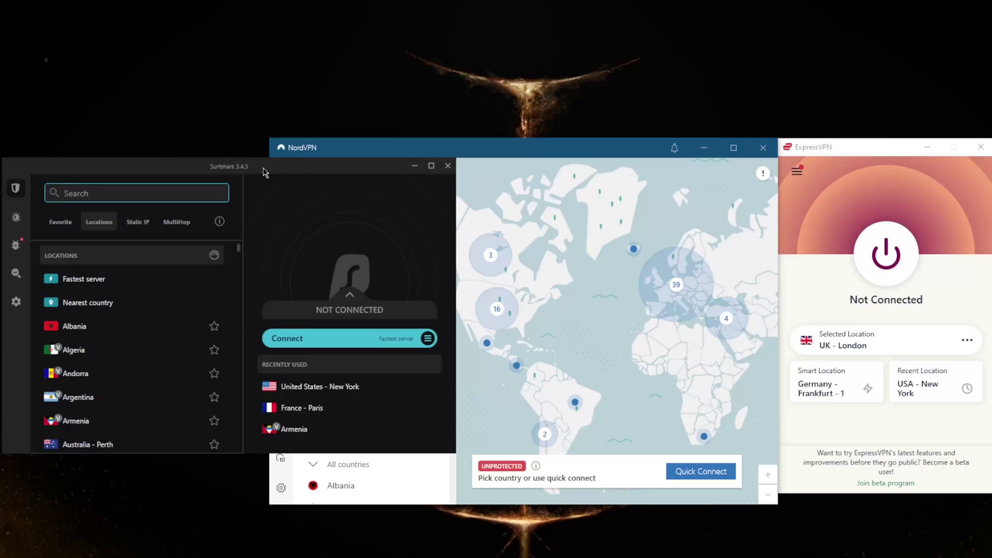
left_click(837, 191)
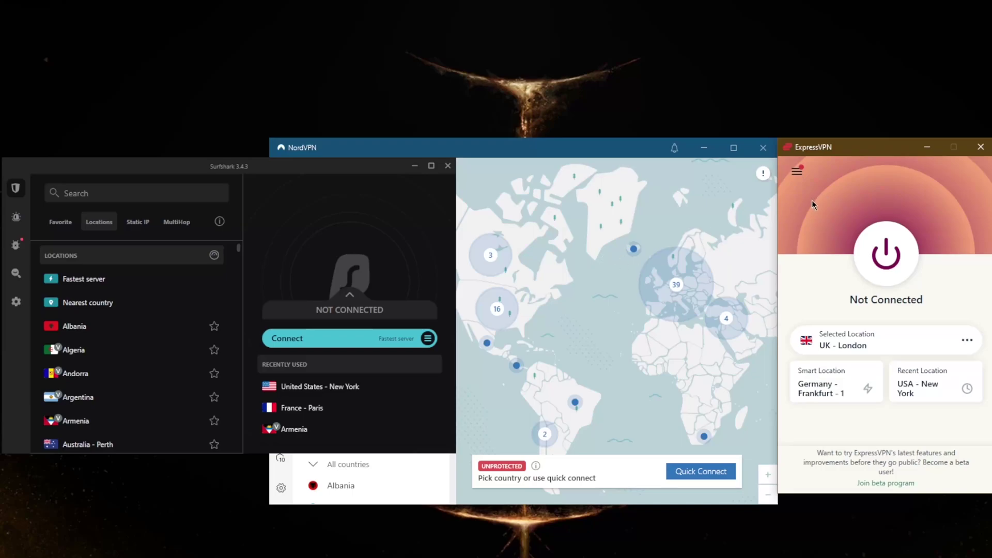
left_click(792, 174)
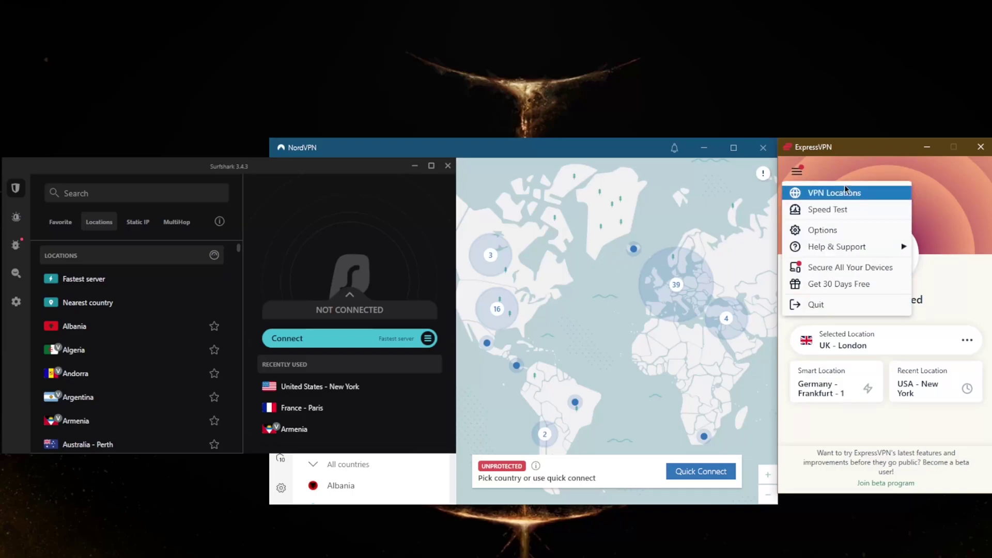
left_click(846, 169)
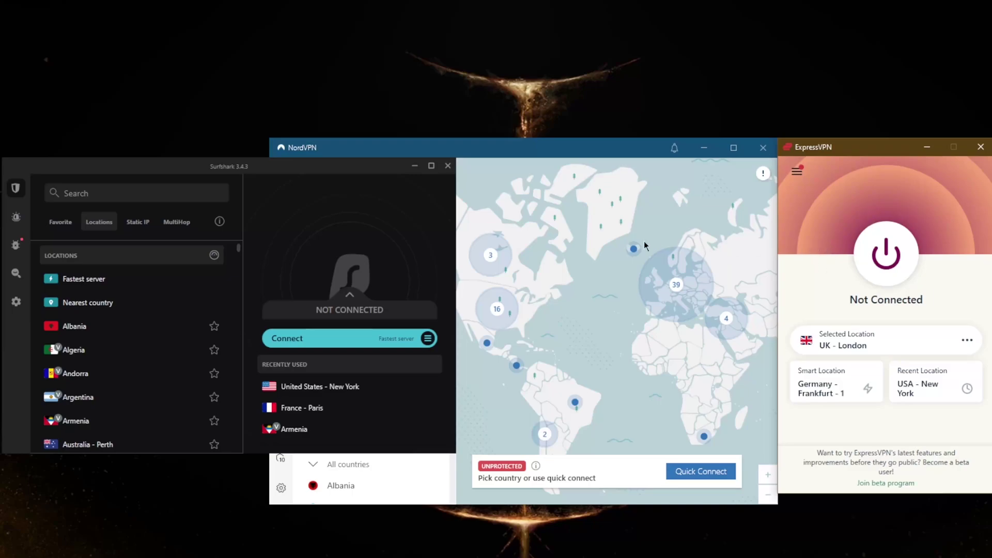
Return to ExpressVPN and disconnect from the UK - London server
left_click(551, 148)
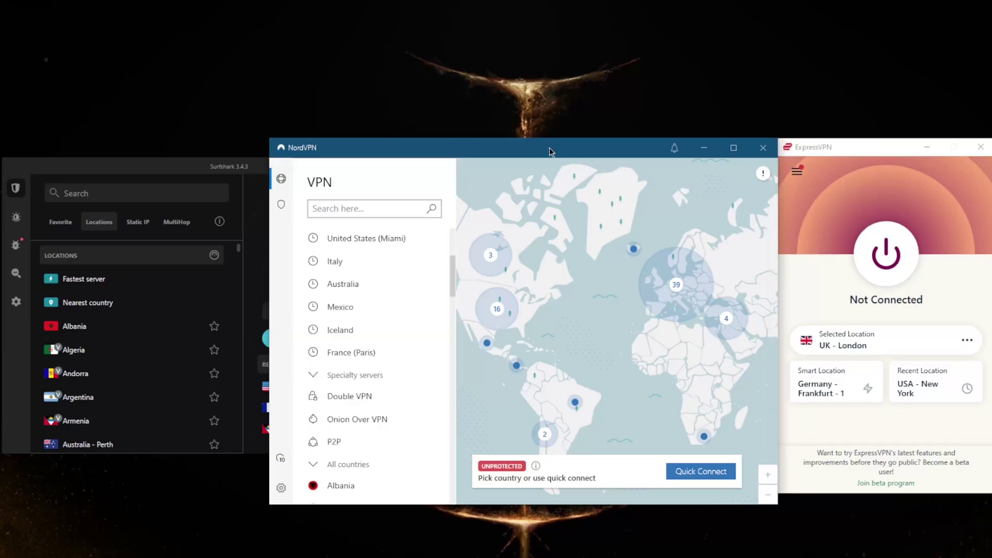
left_click(248, 174)
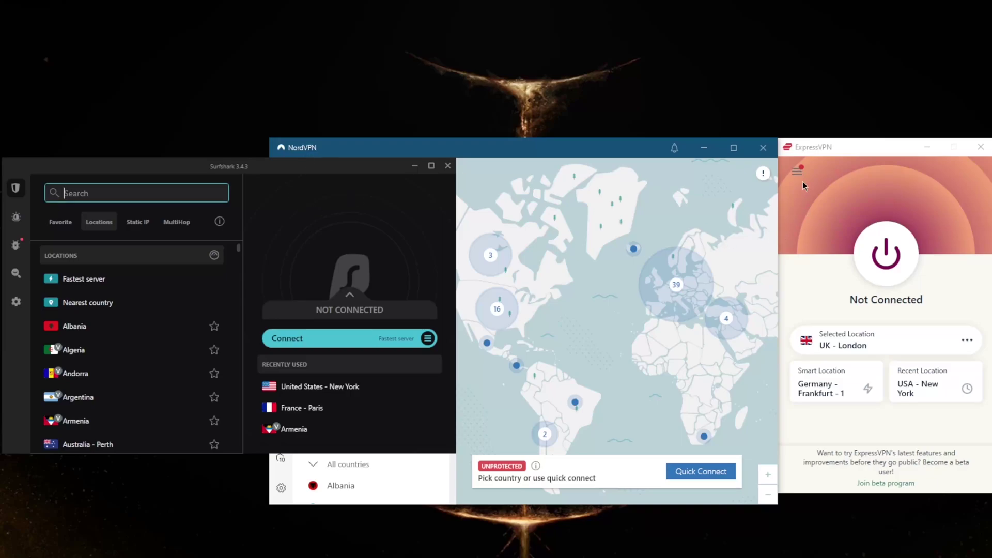
left_click(801, 207)
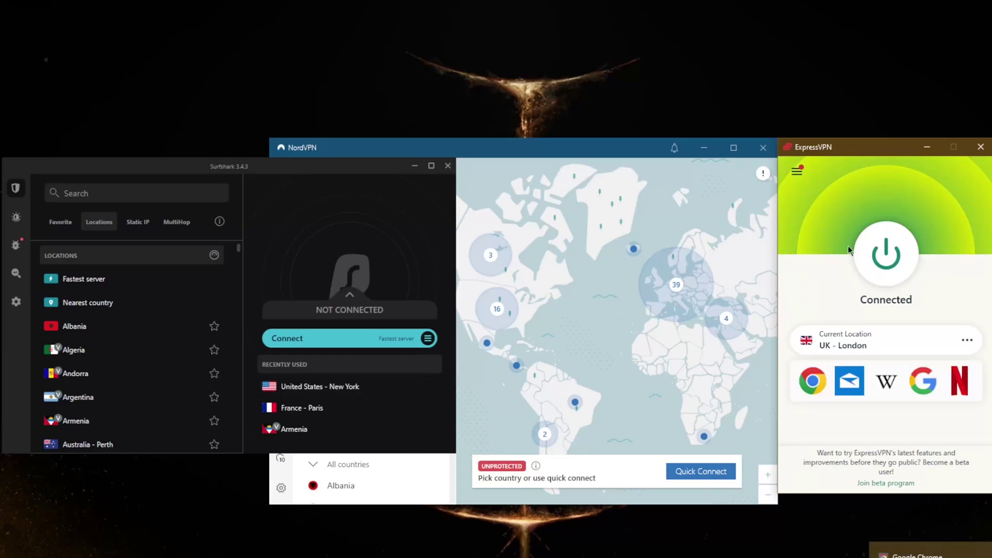
left_click(877, 259)
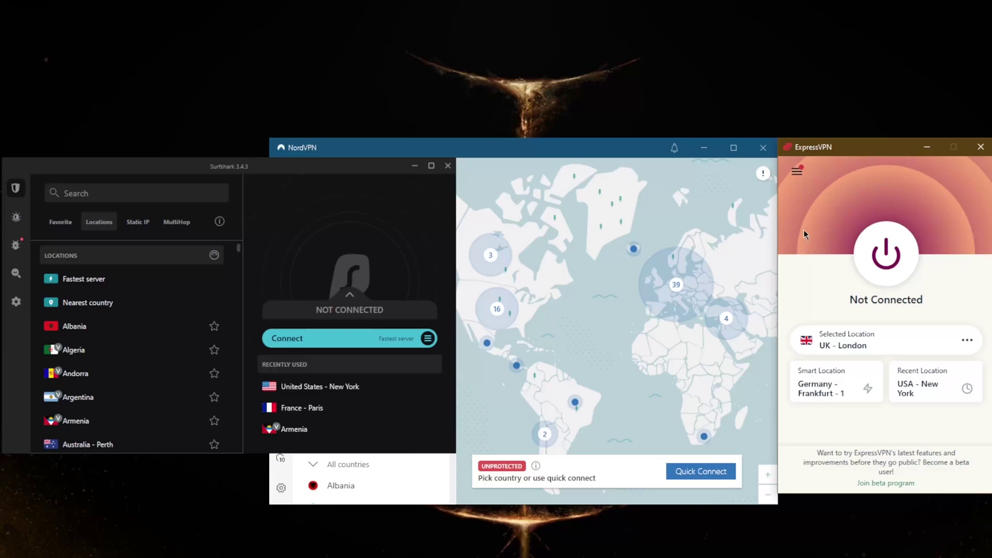
Open ExpressVPN's VPN Locations, expand Americas to show United States cities, then close the list
left_click(797, 172)
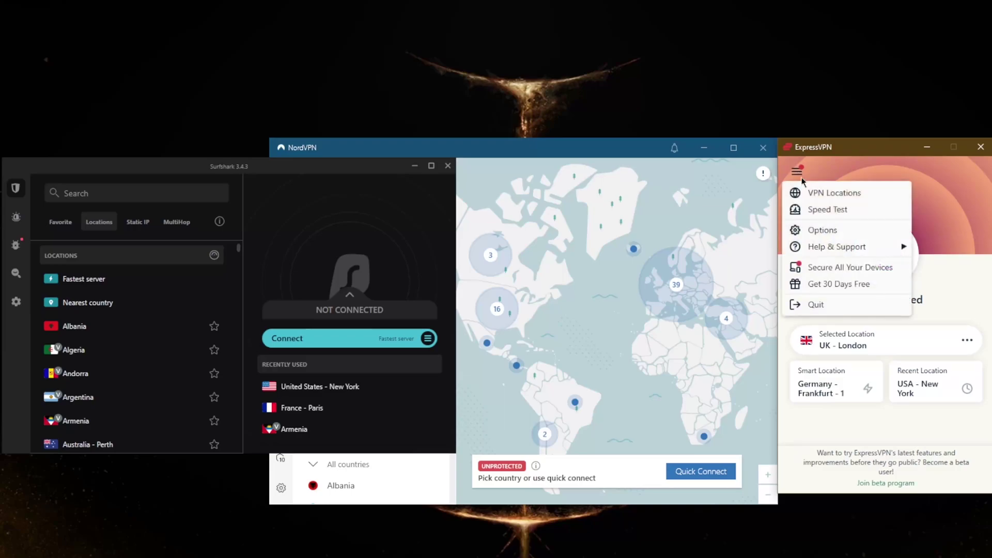
left_click(822, 194)
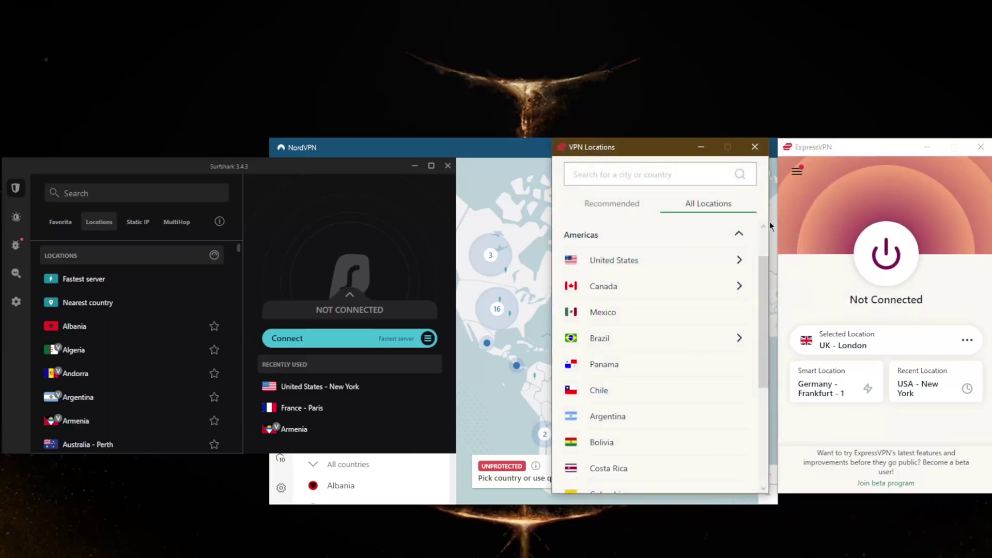
left_click(738, 235)
left_click(746, 287)
left_click(738, 261)
left_click_drag(763, 268, 779, 187)
left_click(764, 154)
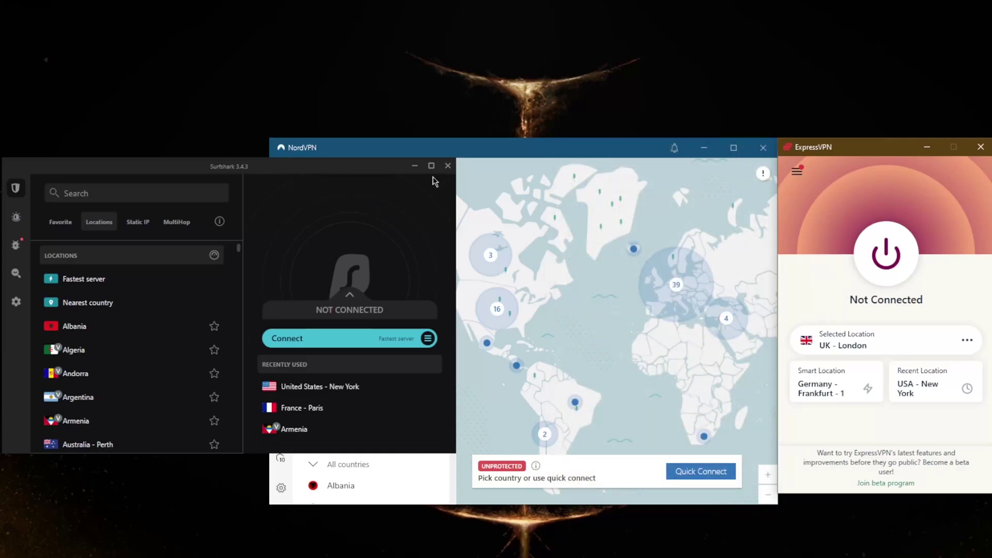
Pan NordVPN's map toward the United States and switch between Surfshark and NordVPN
left_click_drag(593, 306, 623, 305)
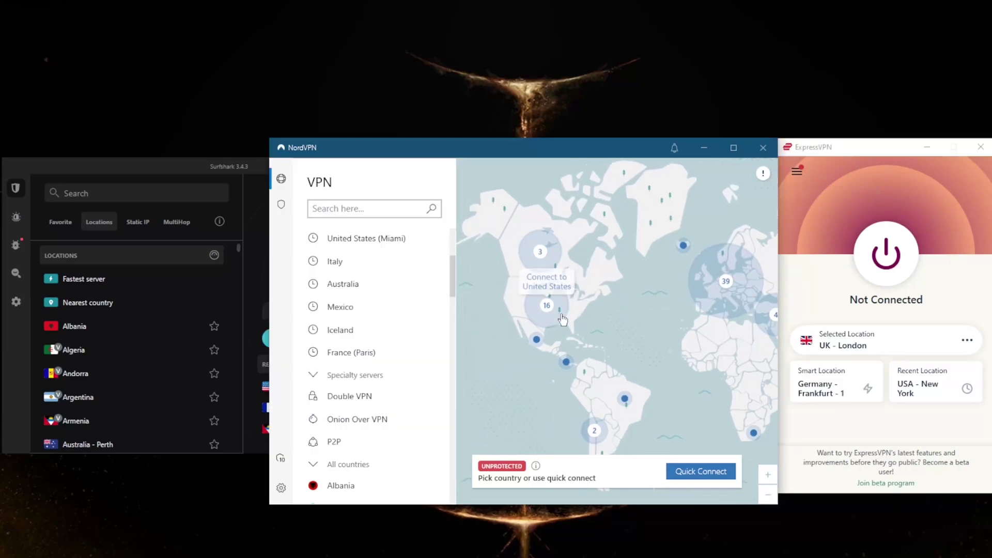
scroll(542, 310, "up", 3)
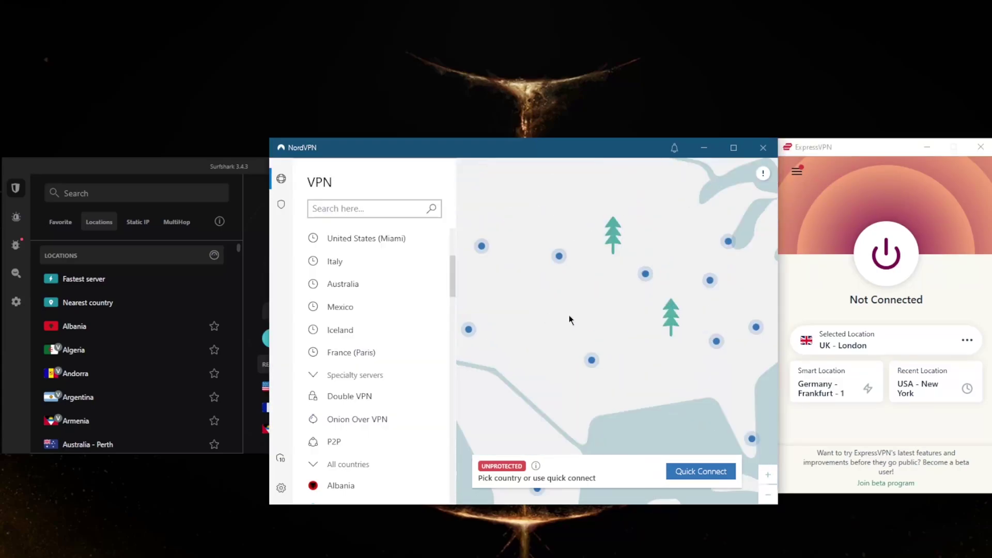
scroll(571, 317, "down", 5)
left_click(215, 161)
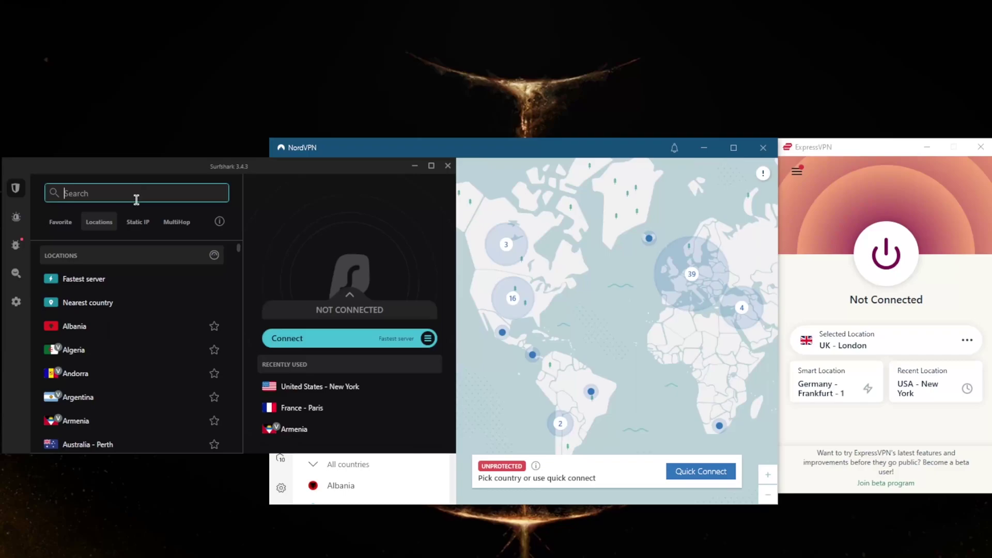
left_click(477, 159)
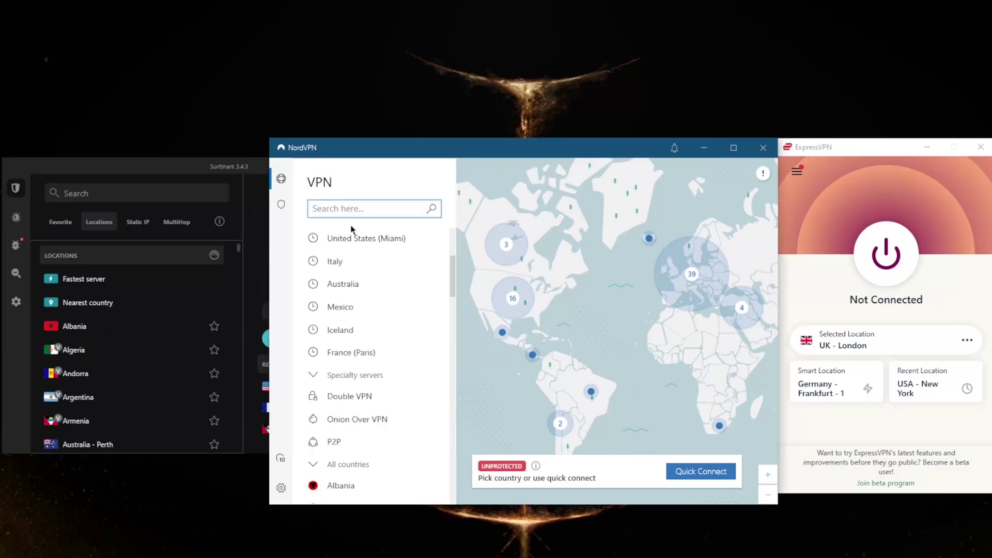
left_click(222, 166)
Reopen ExpressVPN's VPN Locations and go back from US cities to all countries
left_click(797, 171)
left_click(850, 191)
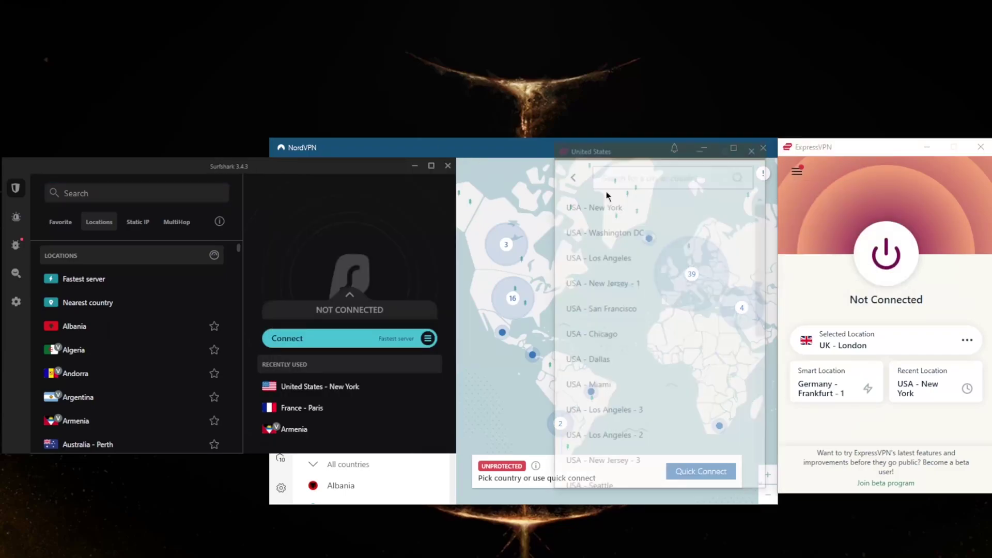
left_click(571, 176)
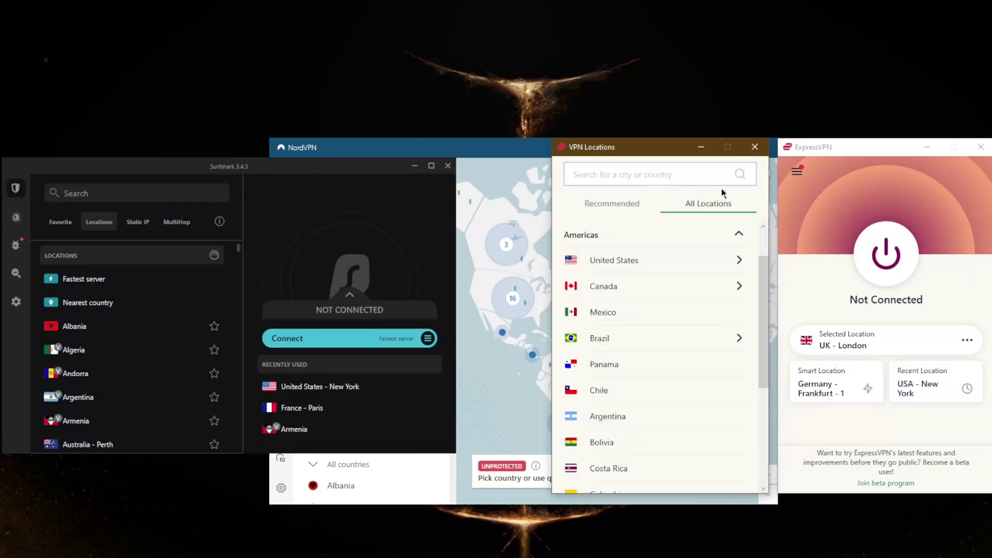
left_click(755, 147)
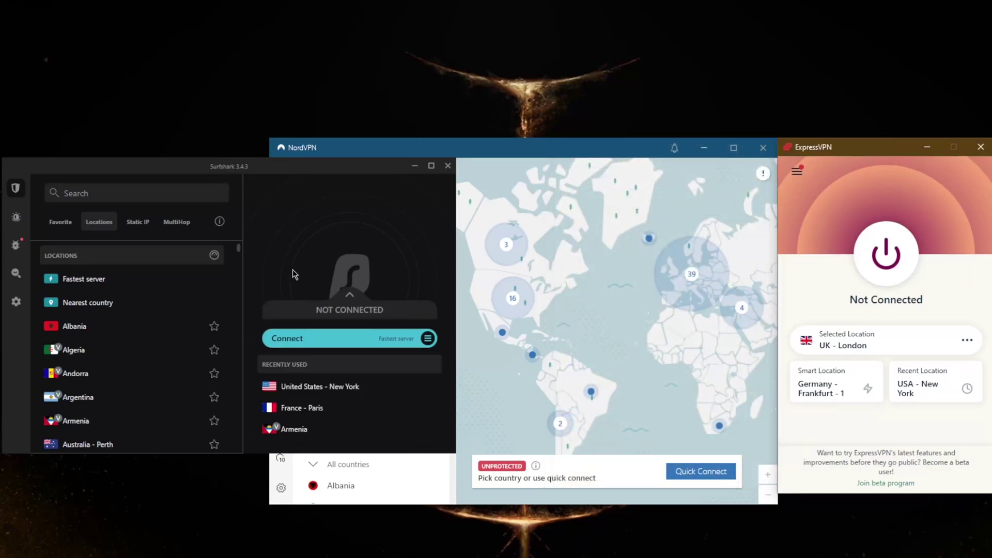
left_click_drag(236, 249, 217, 216)
left_click(434, 148)
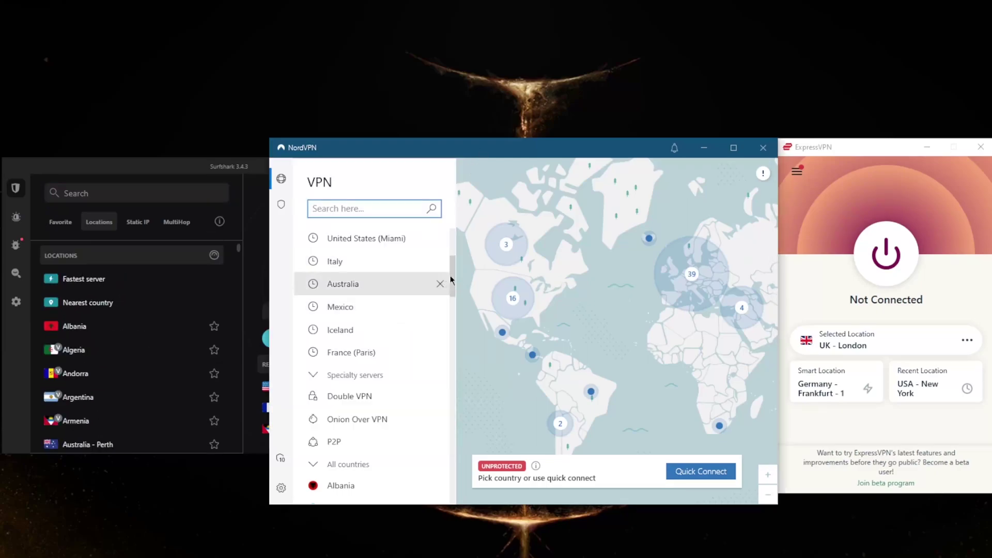
left_click_drag(451, 280, 440, 494)
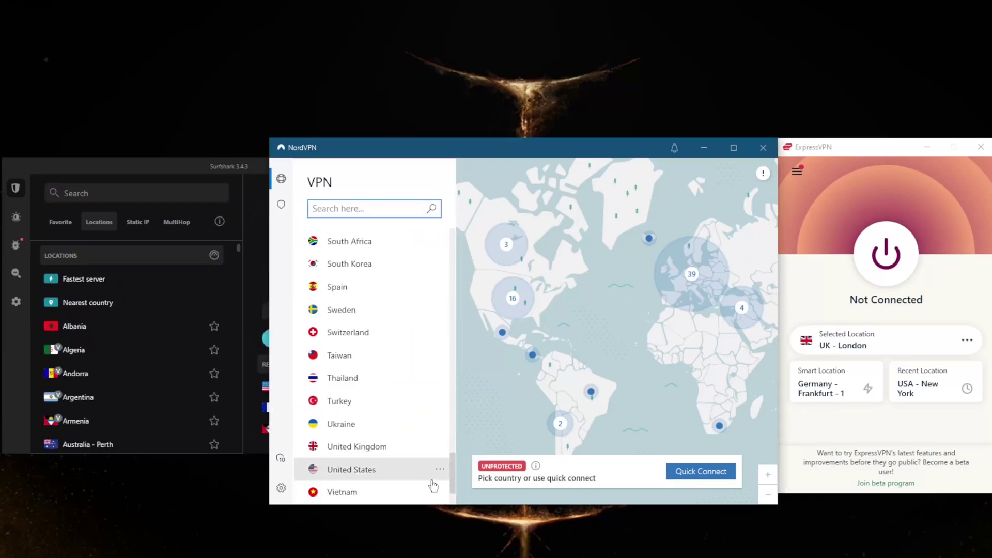
left_click(438, 469)
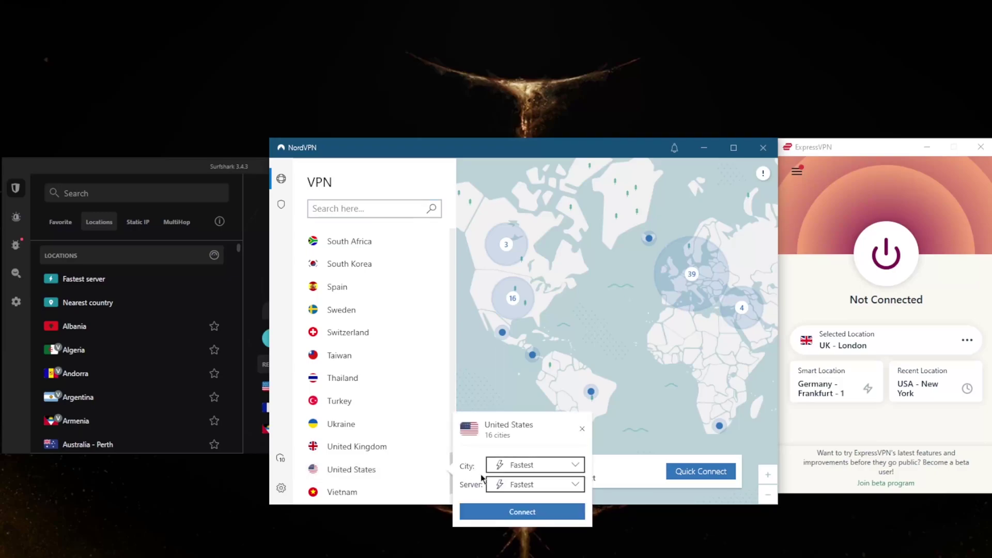
left_click(534, 466)
left_click(543, 466)
left_click(544, 468)
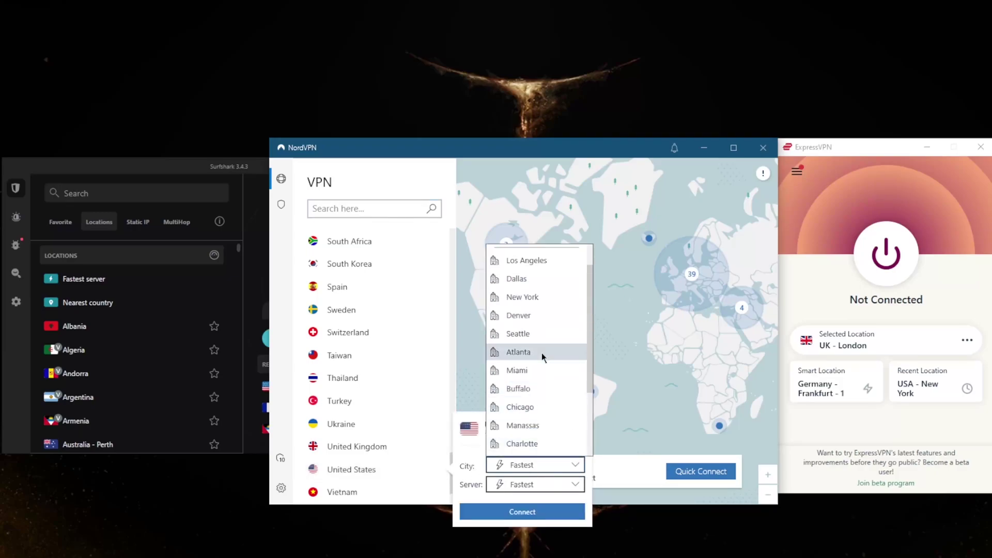
left_click(535, 361)
left_click(554, 468)
left_click(535, 368)
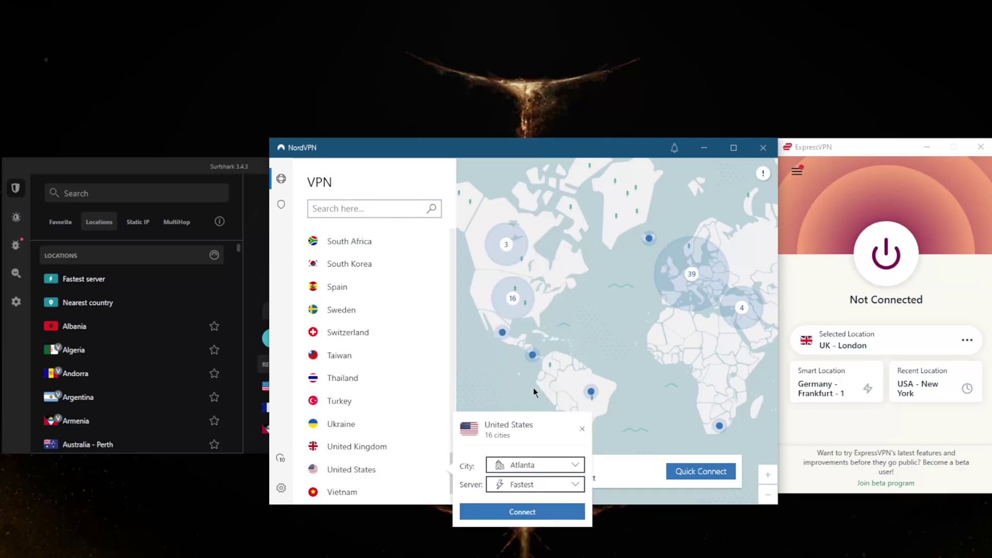
left_click(547, 490)
left_click(582, 429)
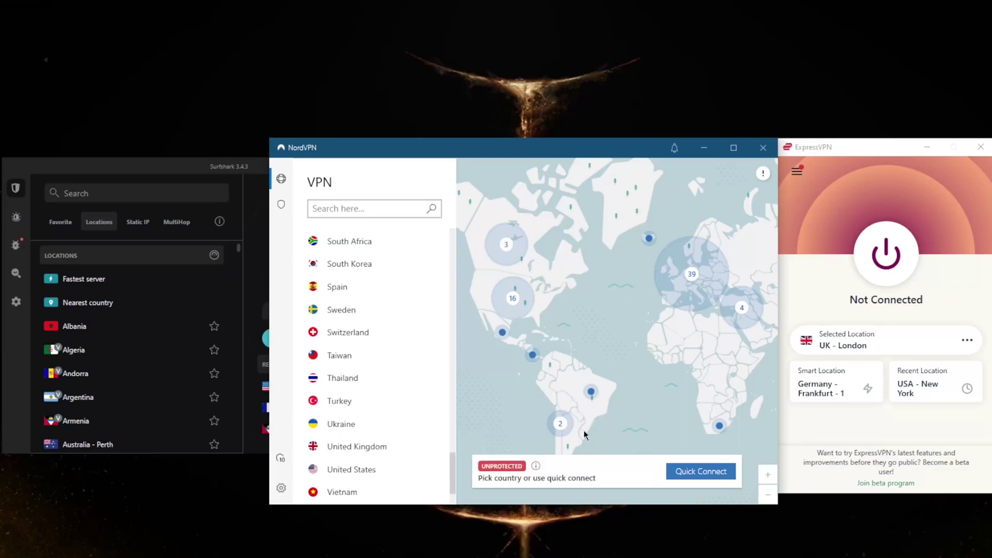
scroll(640, 310, "up", 4)
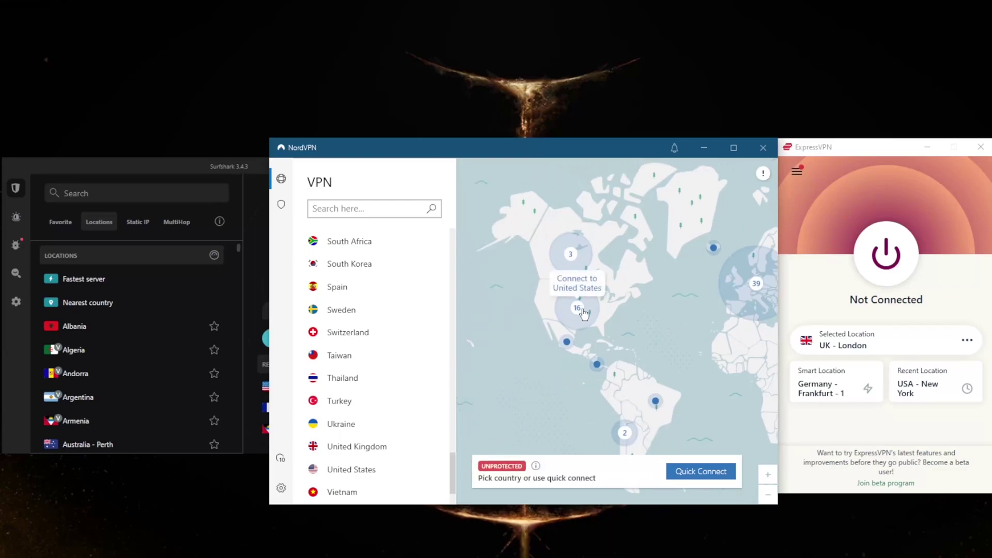
scroll(644, 380, "down", 4)
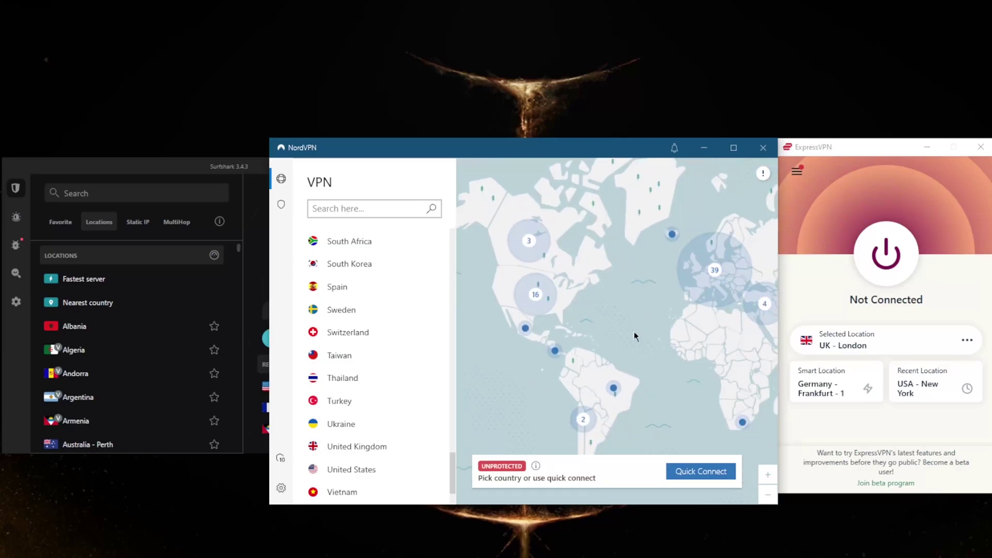
left_click(191, 188)
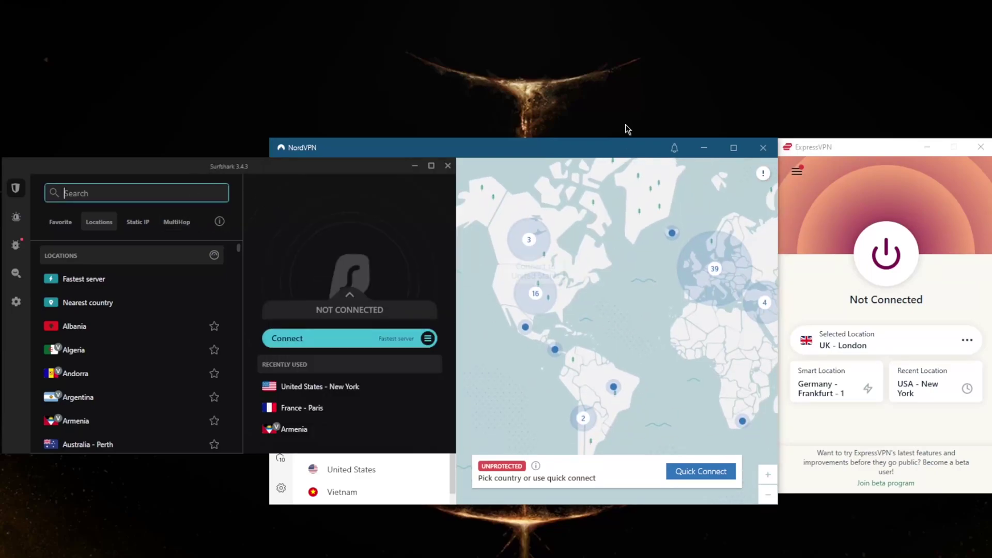
Open ExpressVPN's Options, review the Protocol tab's VPN protocols, then return to General
left_click(797, 170)
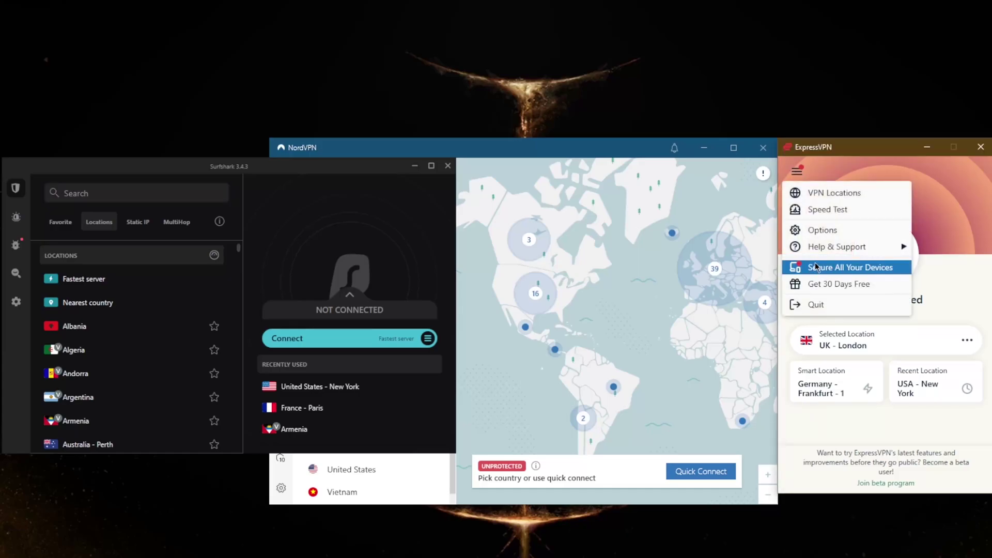
left_click(826, 230)
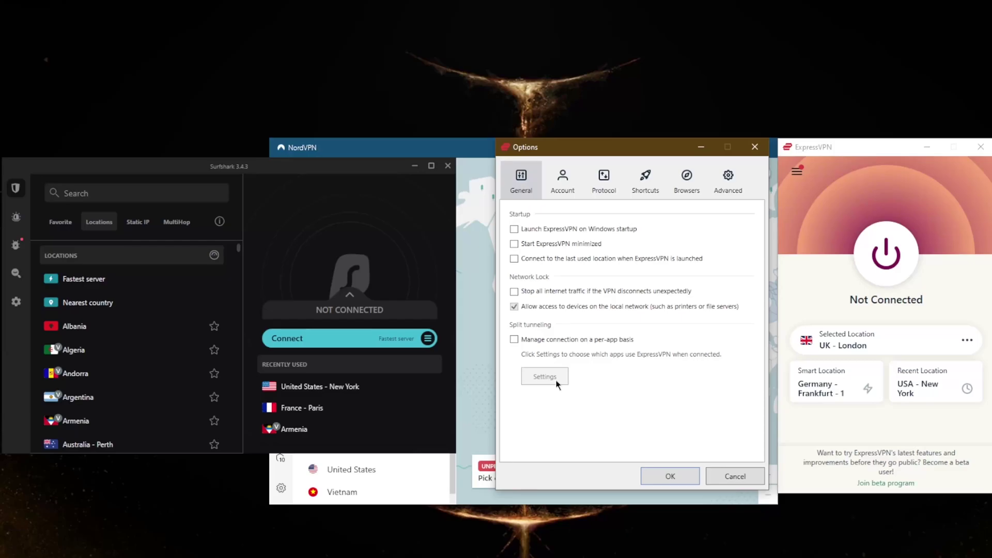
left_click(604, 186)
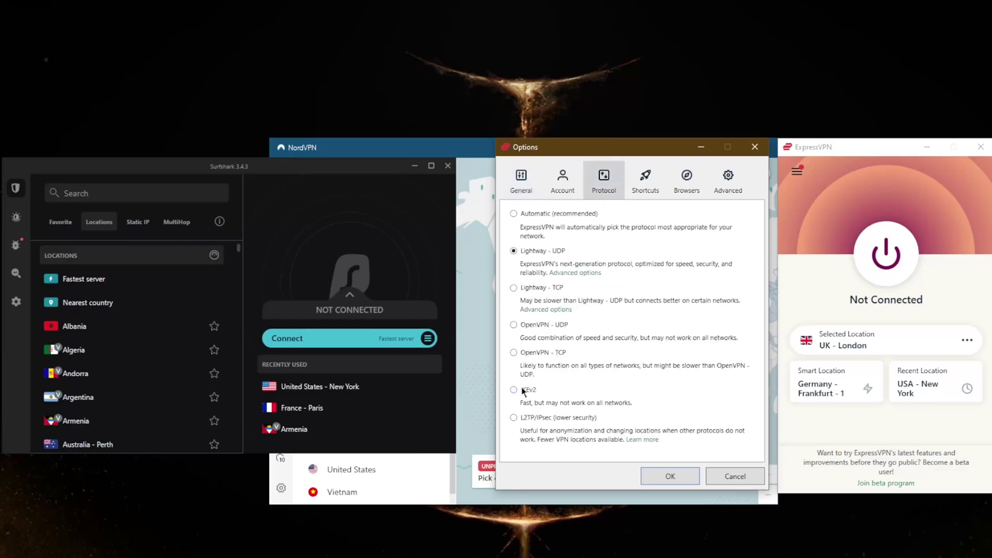
left_click(517, 191)
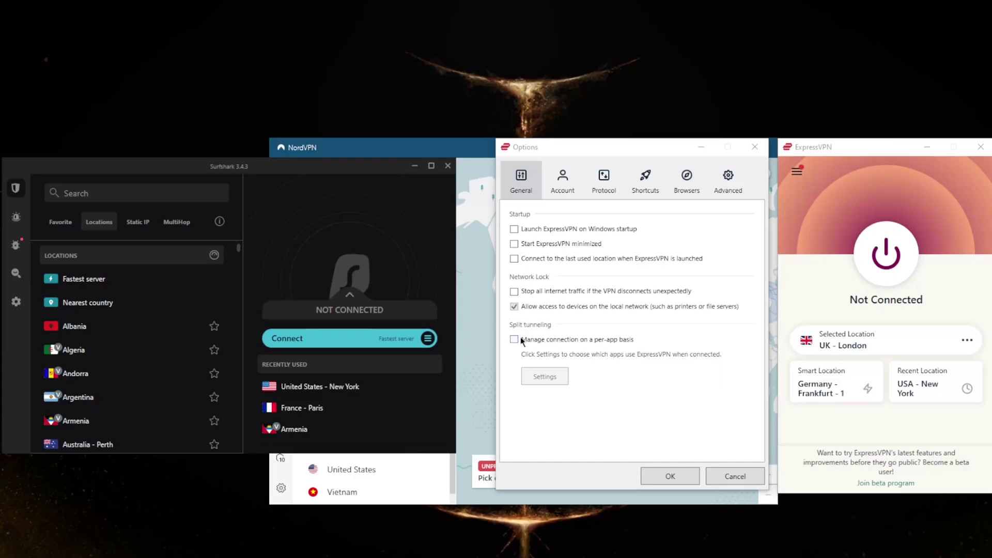
Enable per-app management with 'Only allow selected apps' set to Google Chrome and qBittorrent
left_click(513, 340)
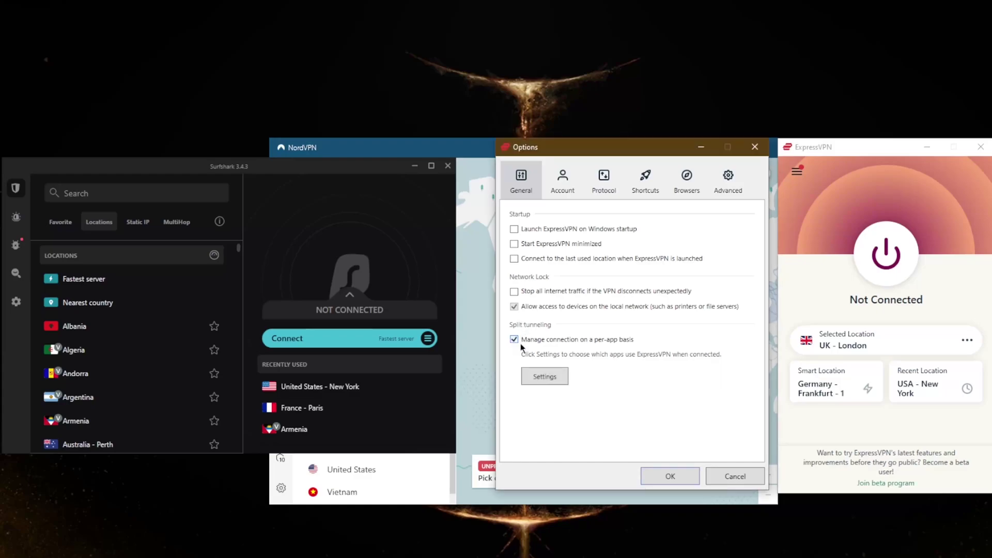
left_click(554, 377)
left_click(461, 310)
left_click(446, 323)
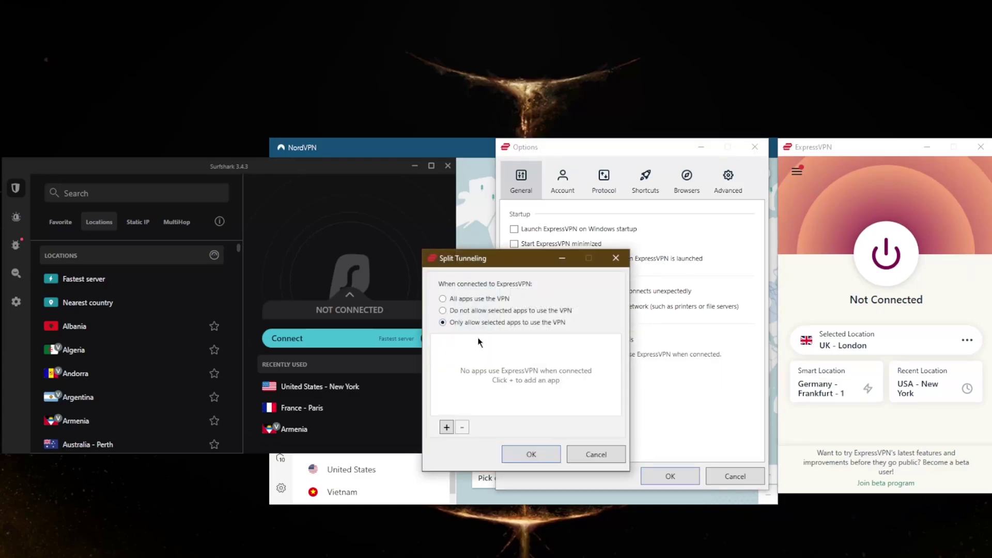
left_click(445, 427)
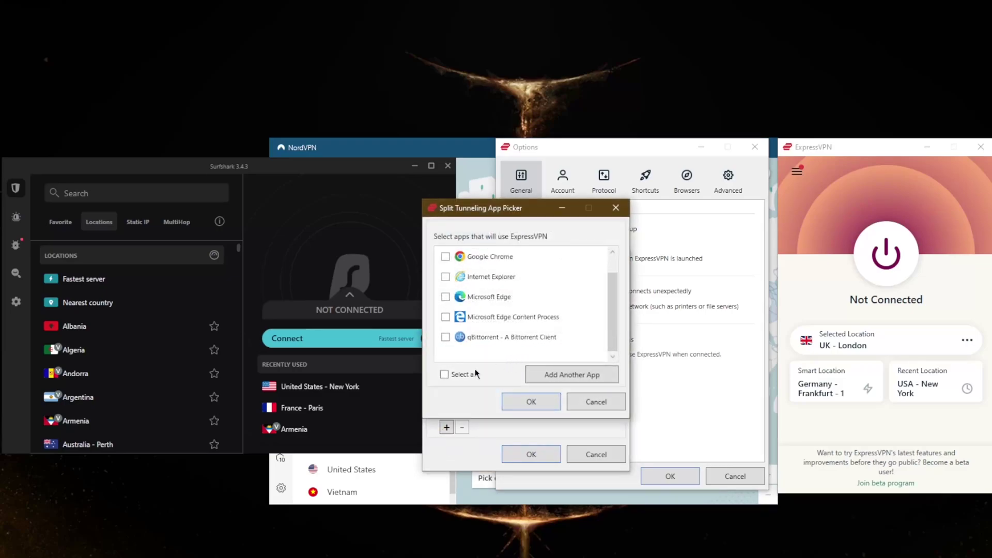
left_click(446, 336)
scroll(522, 304, "up", 1)
left_click(445, 277)
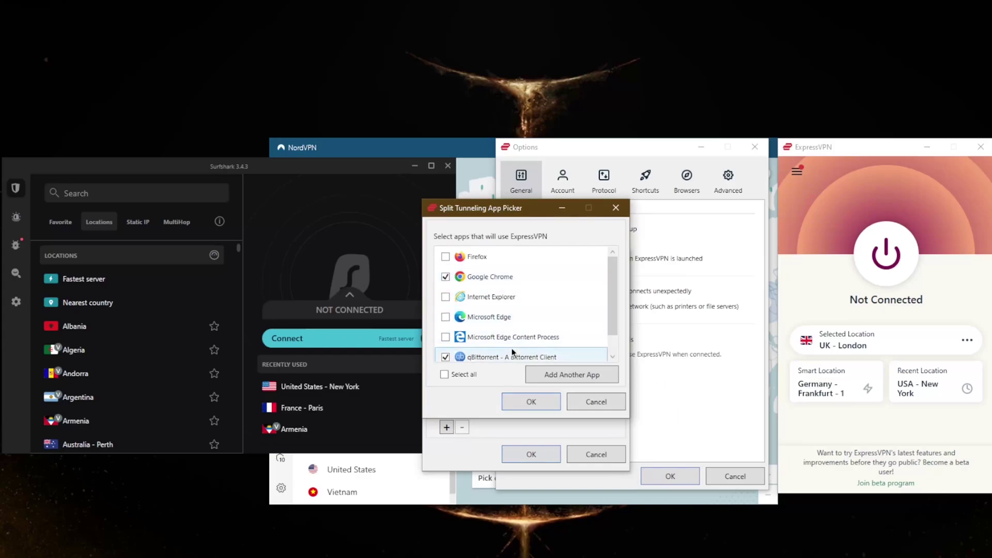
left_click(517, 399)
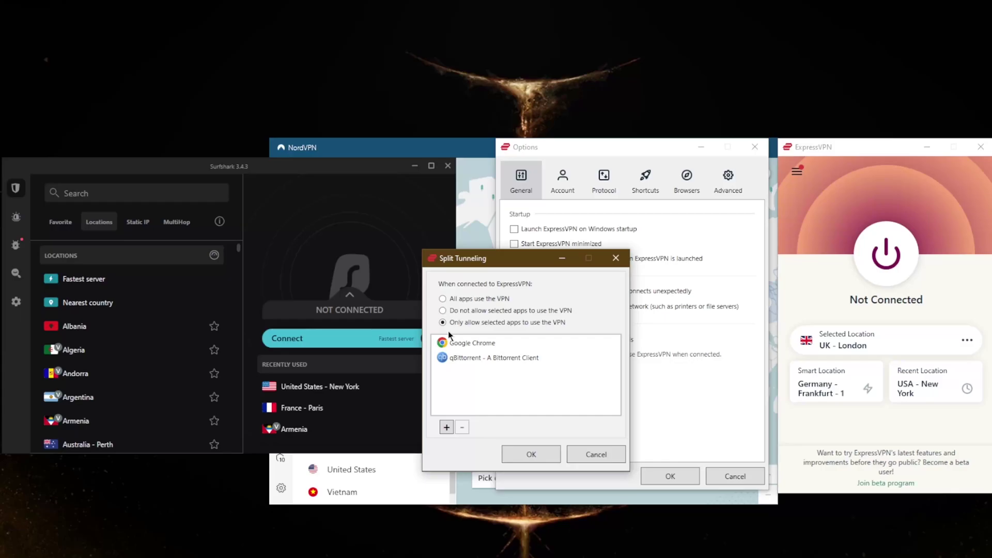
left_click(615, 257)
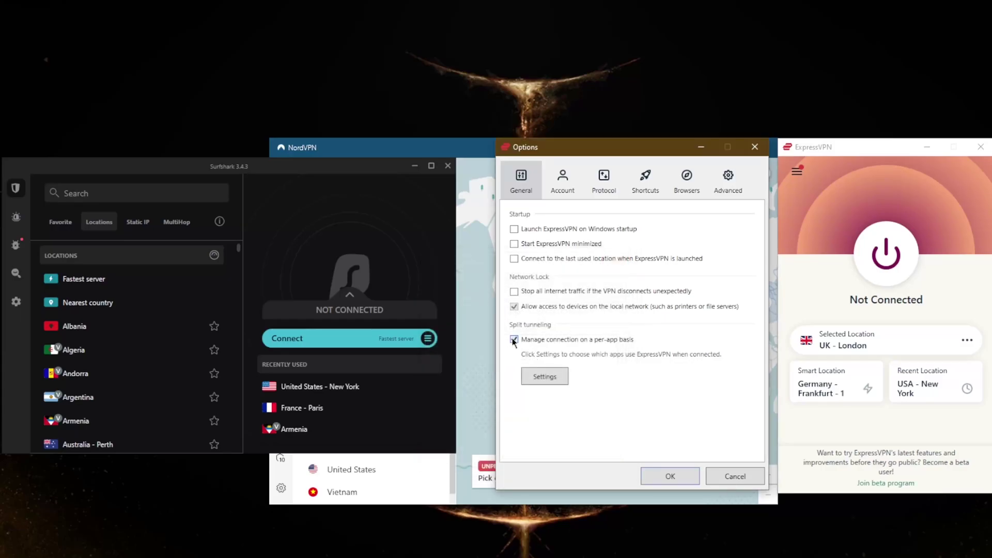
Bring NordVPN forward and view its split tunneling, kill switch, general and auto-connect settings
left_click(514, 339)
left_click(416, 148)
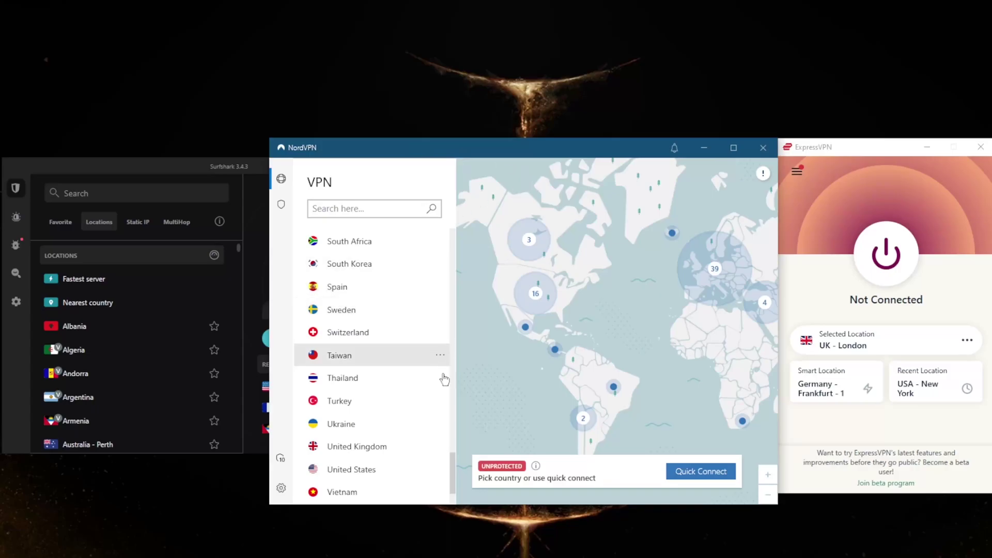
left_click_drag(452, 472, 482, 228)
left_click(281, 488)
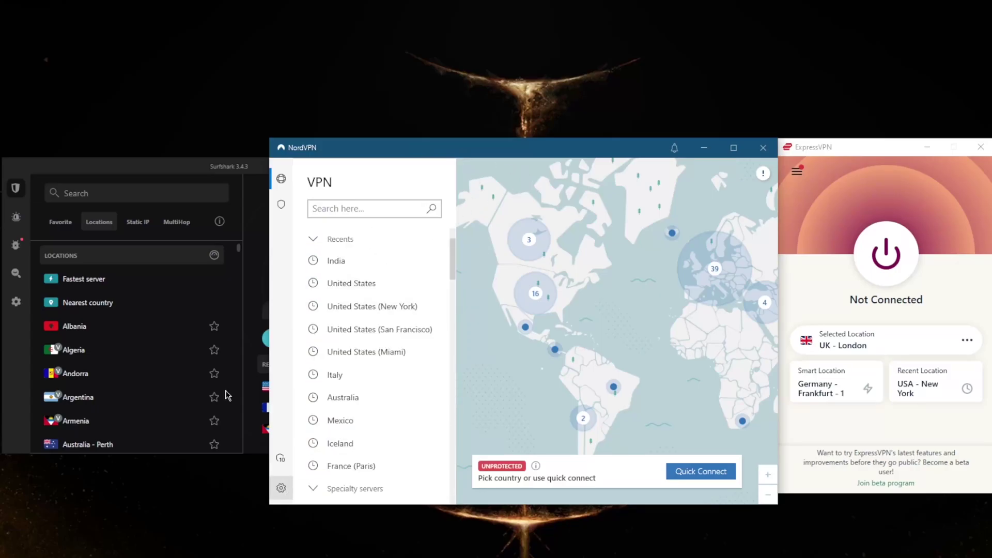
left_click(329, 245)
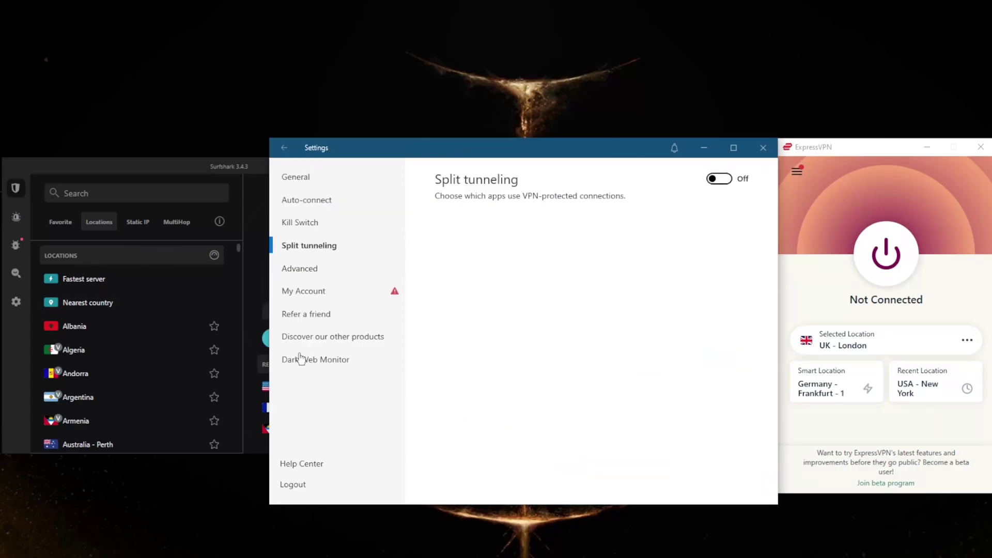
left_click(304, 224)
left_click(297, 178)
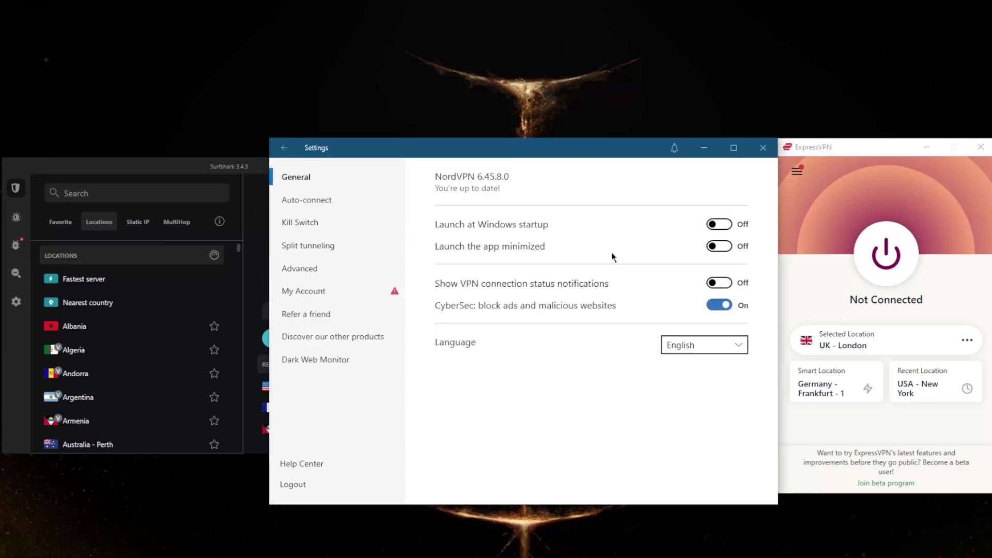
left_click(328, 202)
Check NordVPN's protocol list leaving NordLynx, toggle split tunneling on and off, then return to the map
left_click(650, 262)
left_click(543, 295)
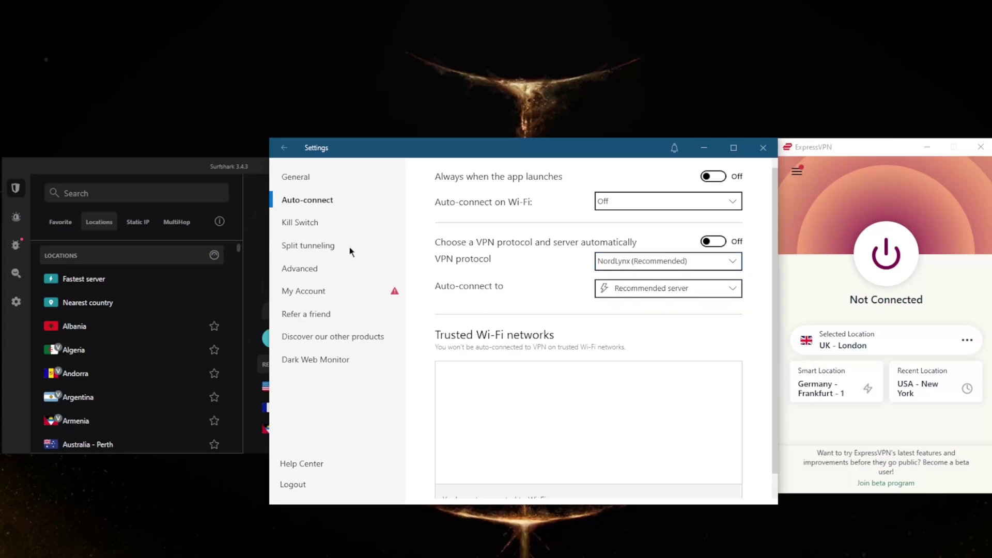
left_click(305, 223)
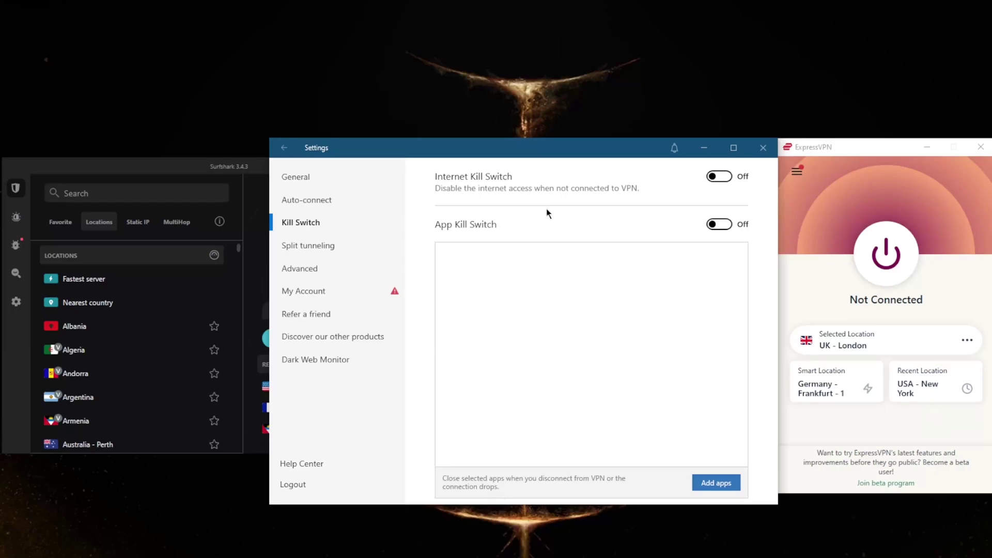
left_click(304, 247)
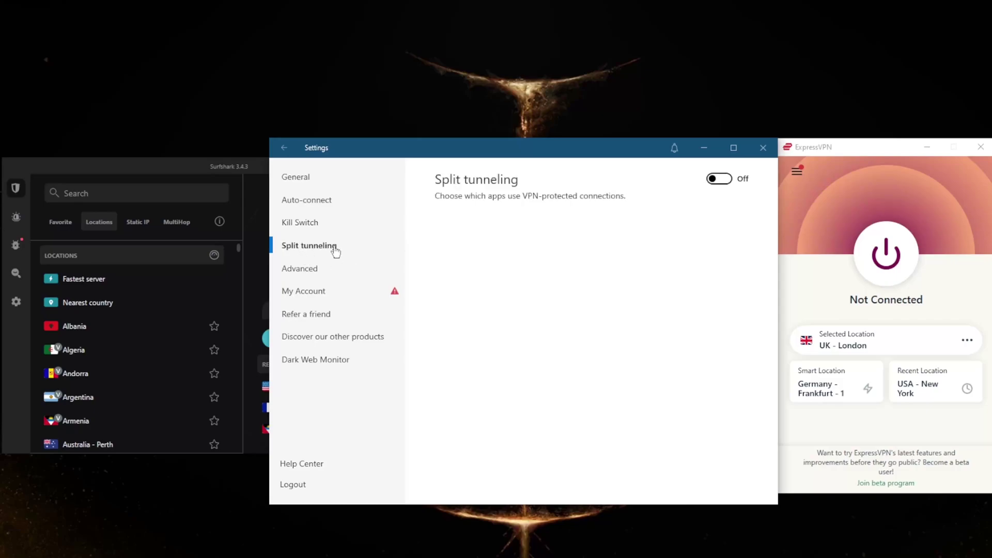
left_click(719, 180)
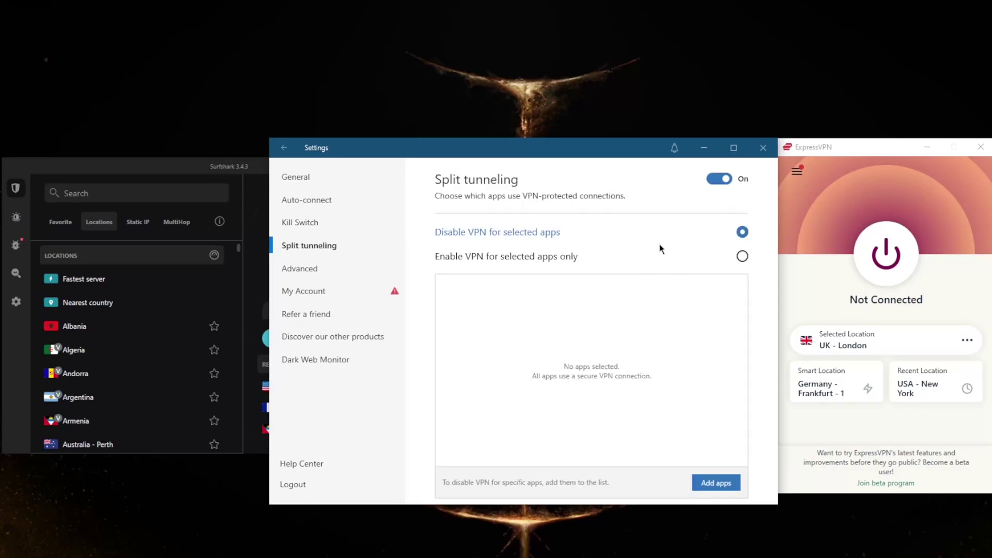
left_click(718, 179)
left_click(310, 270)
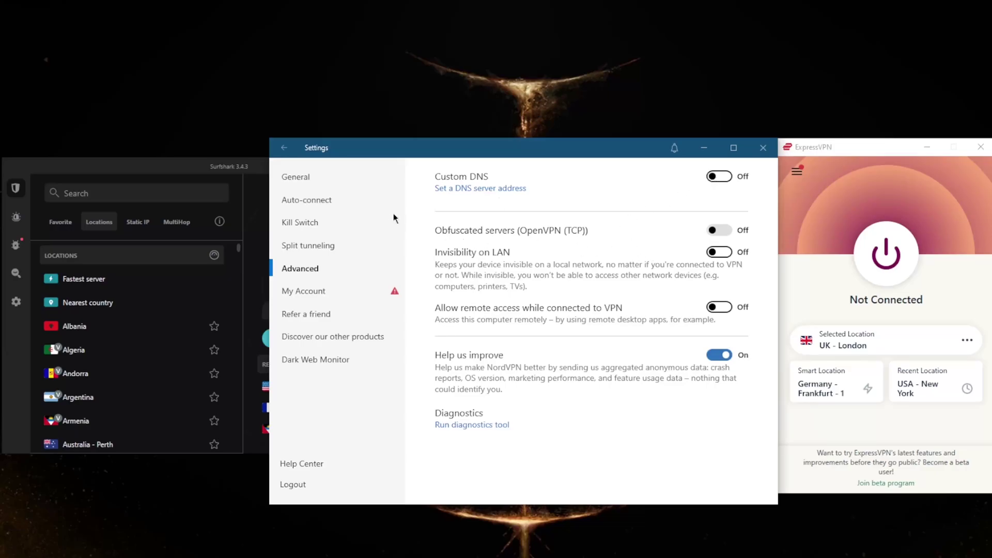
left_click(287, 175)
left_click(284, 149)
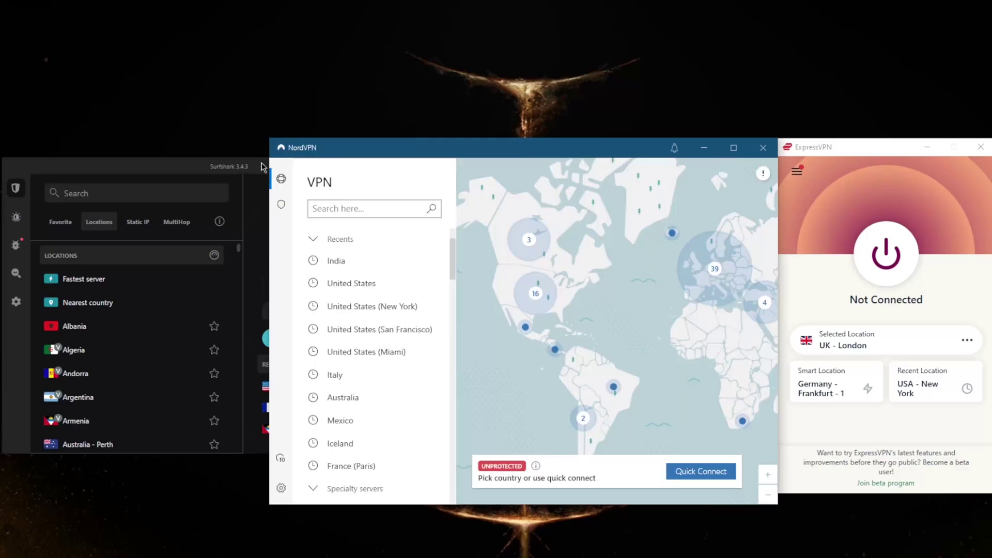
Close ExpressVPN's Options, then open and dismiss the VPN Locations list
left_click(797, 171)
left_click(783, 170)
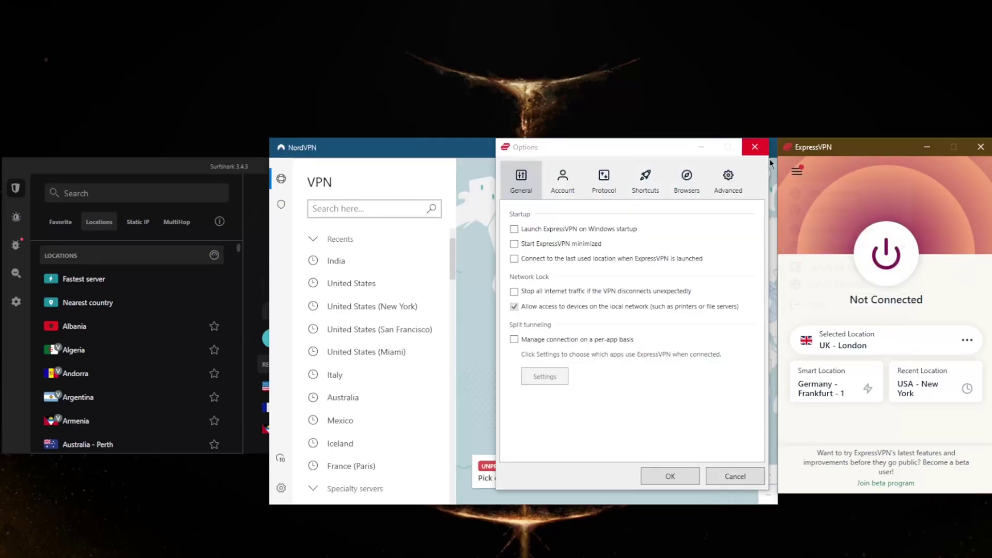
key("Escape")
left_click(797, 171)
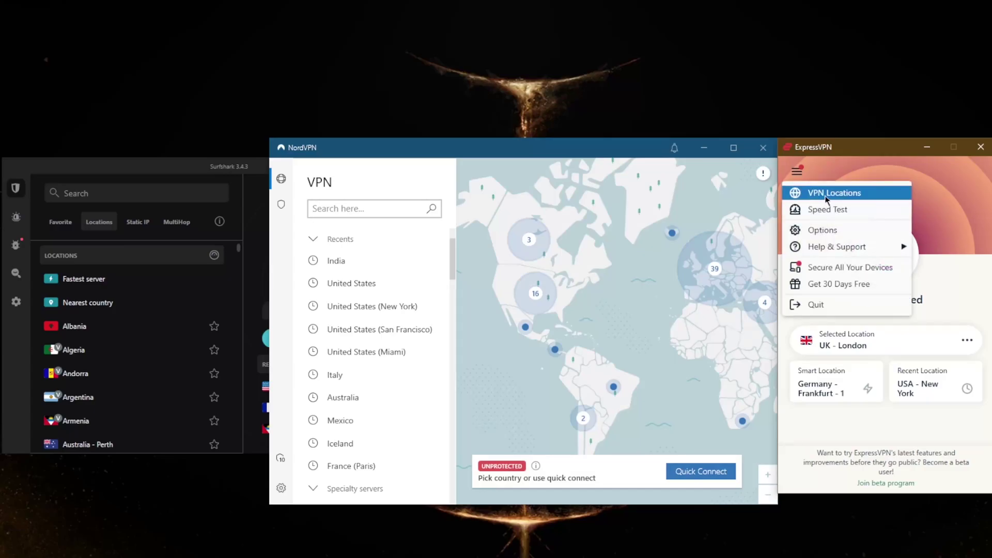
left_click(814, 193)
key("Escape")
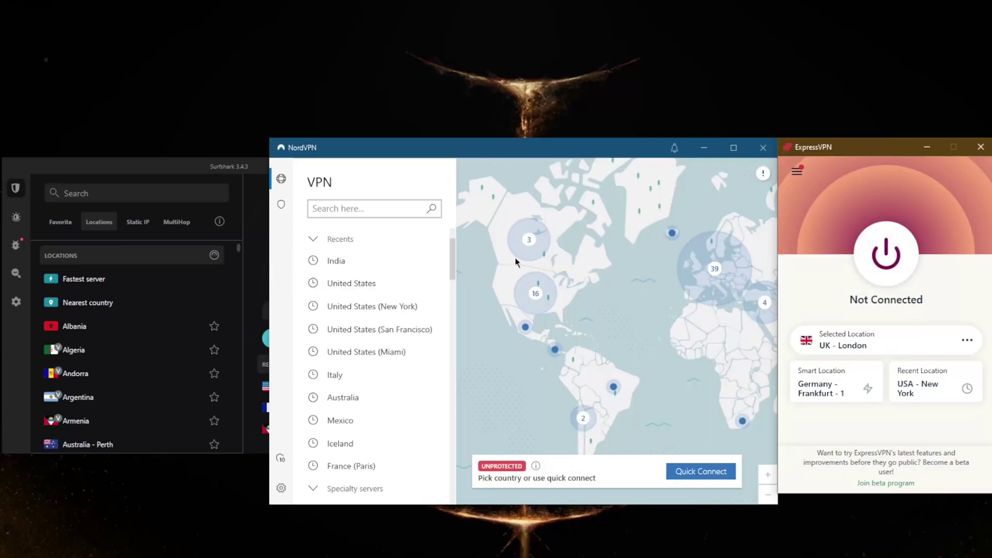
Switch between Surfshark, ExpressVPN and NordVPN, then reopen ExpressVPN's Options
left_click(246, 367)
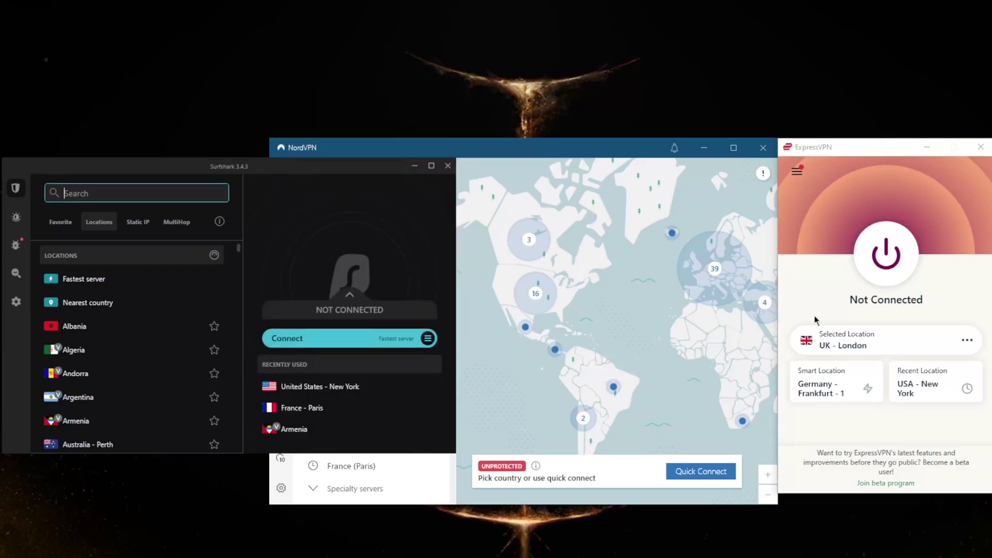
left_click(870, 205)
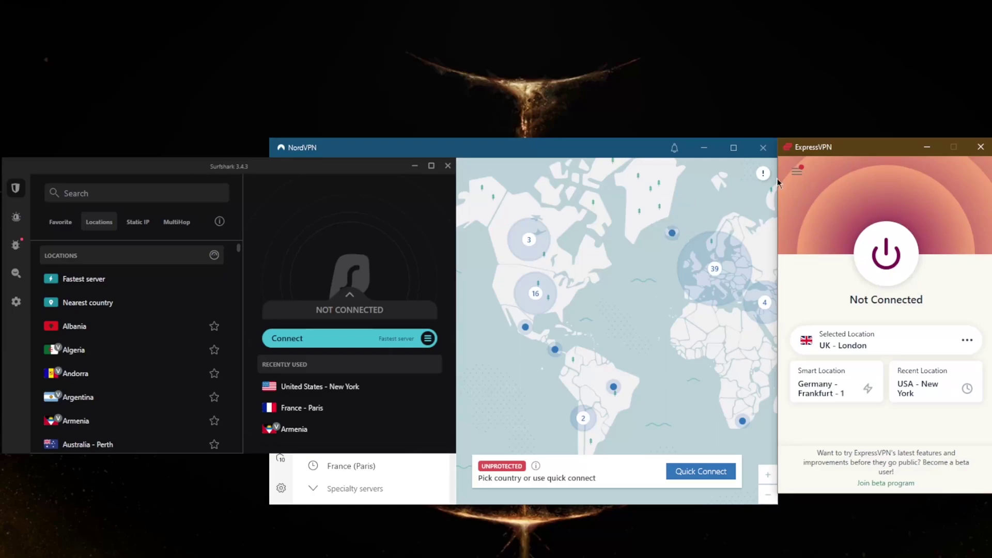
left_click(575, 154)
left_click(235, 178)
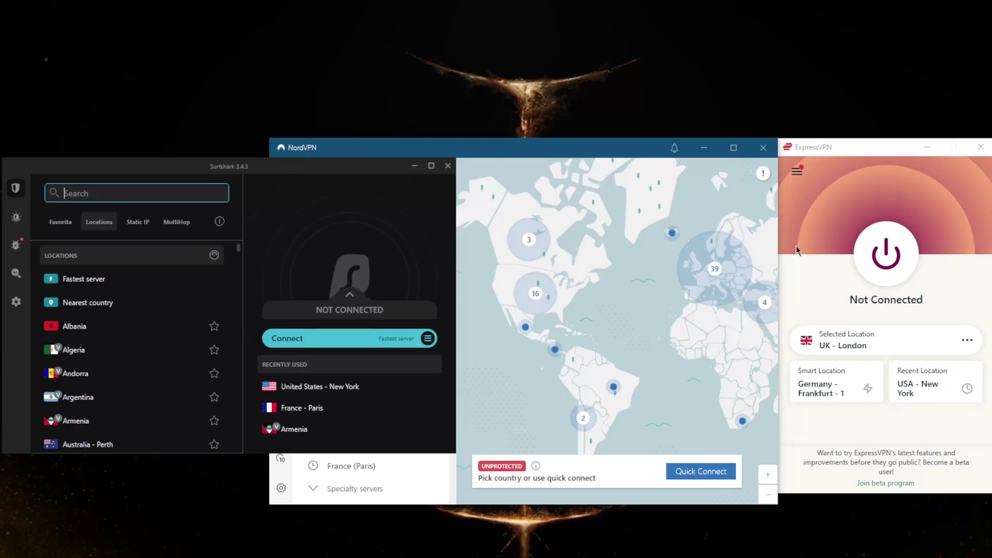
left_click(797, 171)
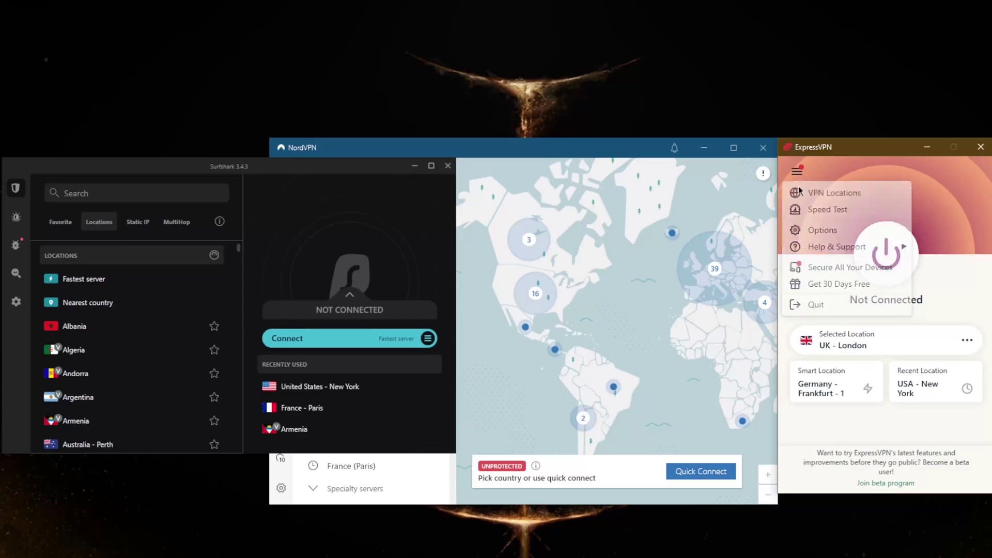
left_click(823, 230)
Review the Protocol, Advanced, Shortcuts and Browsers tabs, then close ExpressVPN's Options
left_click(603, 179)
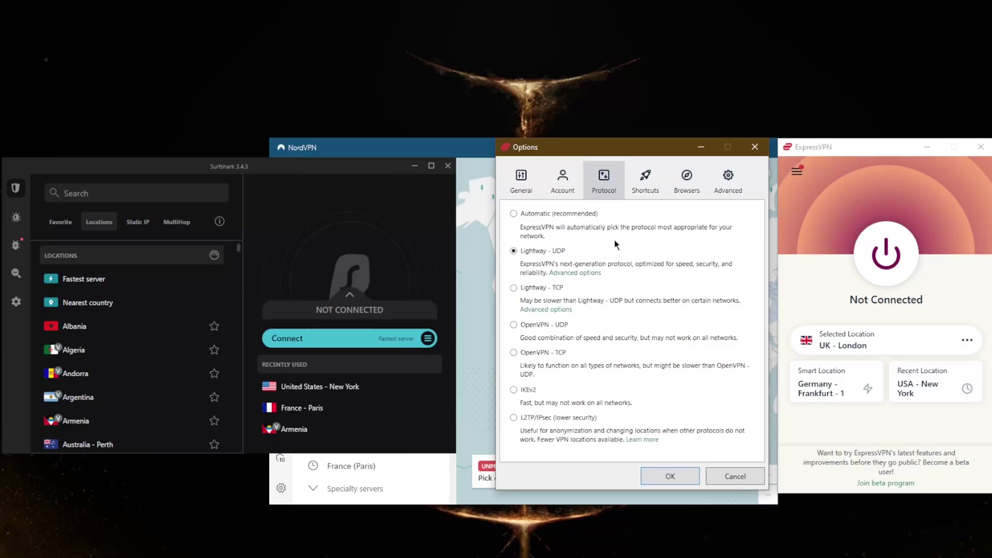
left_click(728, 181)
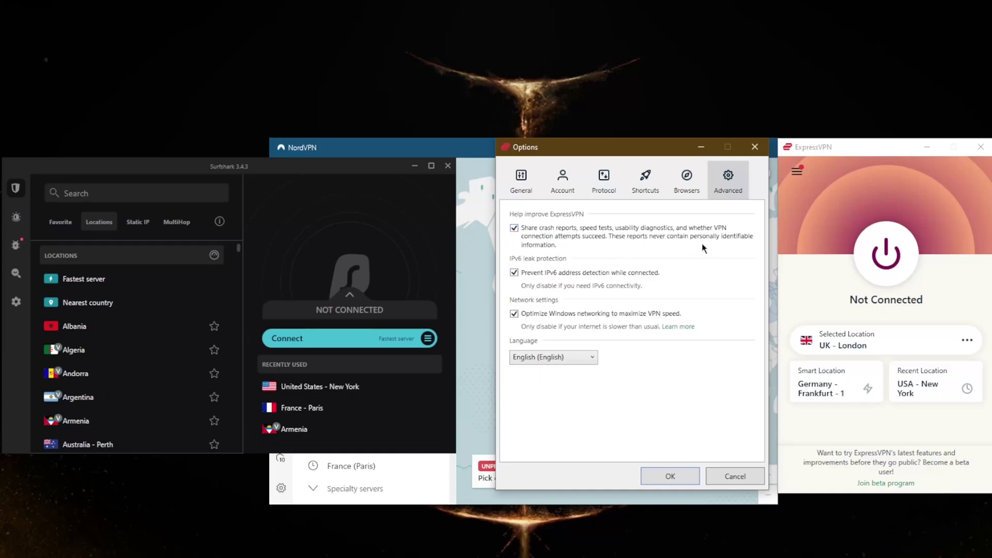
left_click(650, 187)
left_click(691, 185)
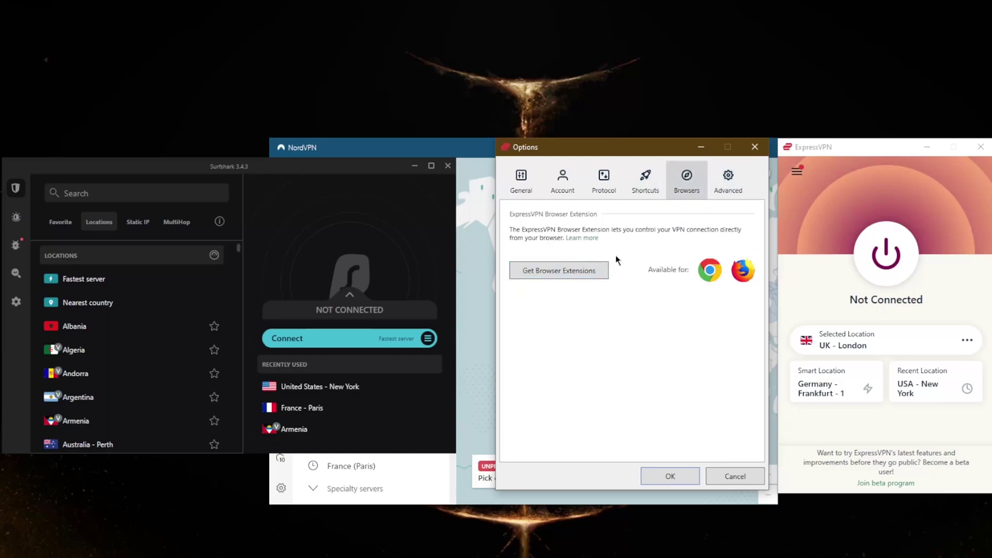
left_click(640, 177)
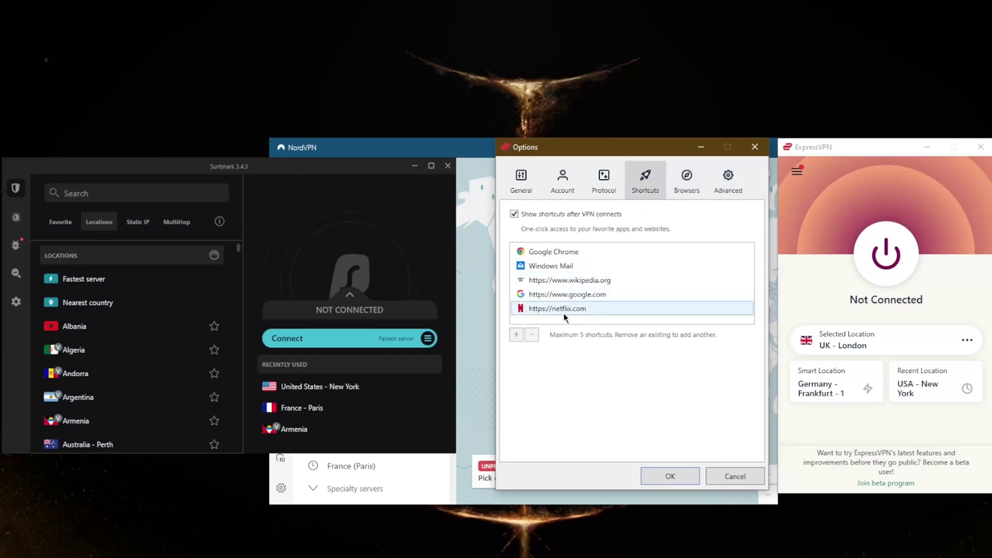
left_click(755, 147)
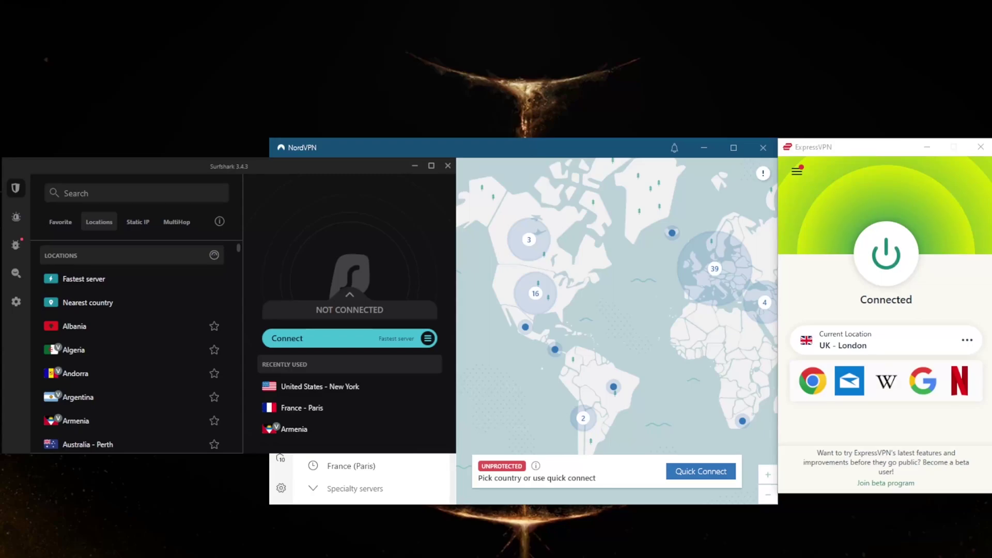
Check the London IP in the browser, disconnect ExpressVPN from UK - London, and bring NordVPN forward
key("alt+Tab")
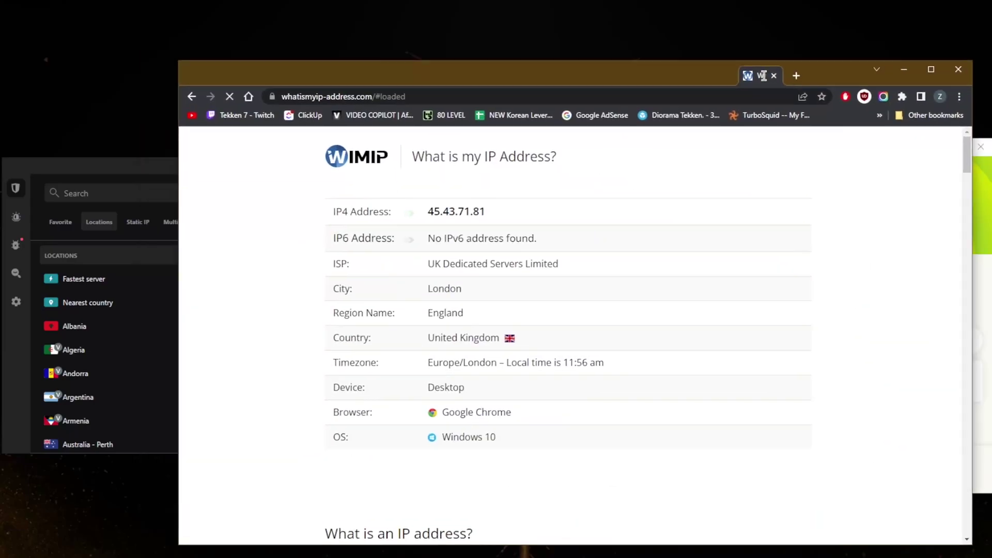
left_click_drag(754, 71, 632, 66)
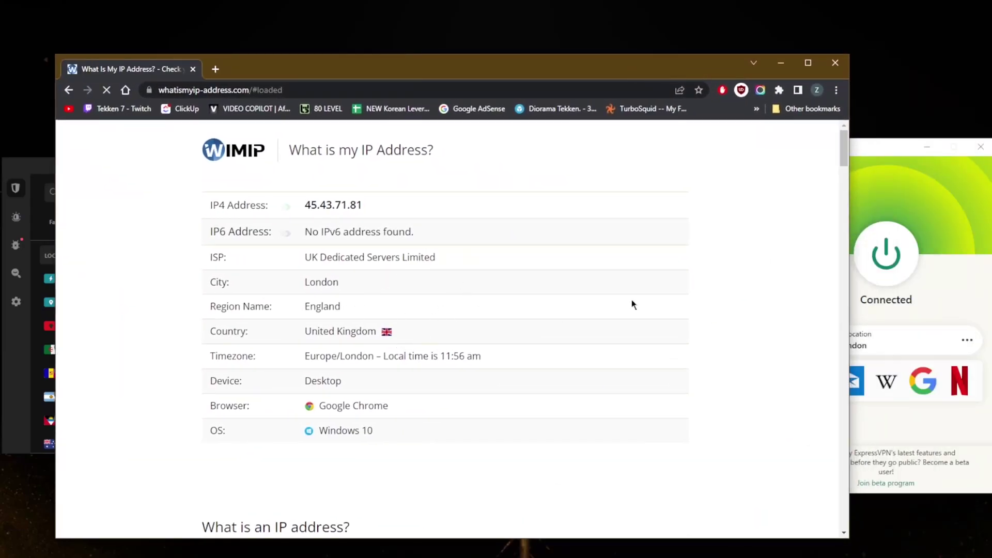
left_click(885, 268)
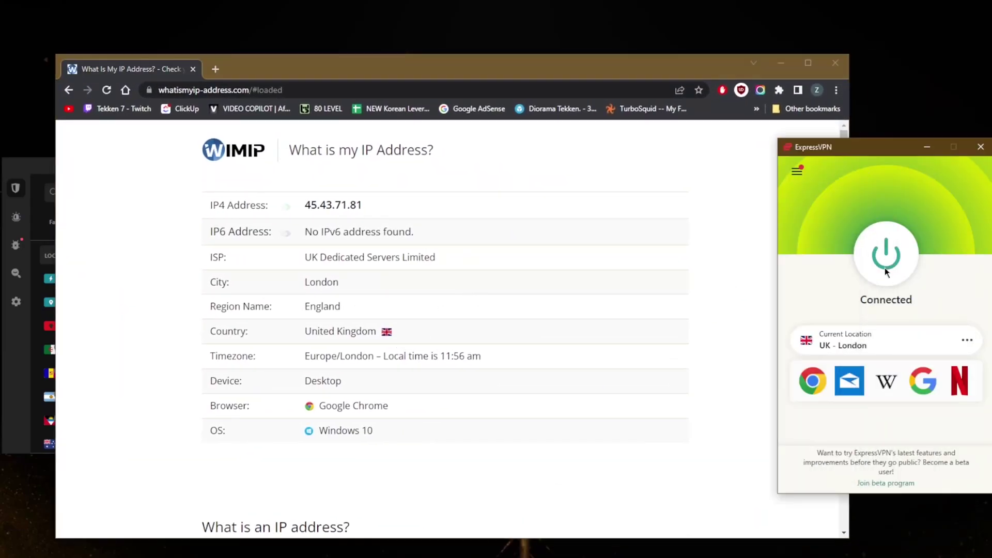
left_click(885, 253)
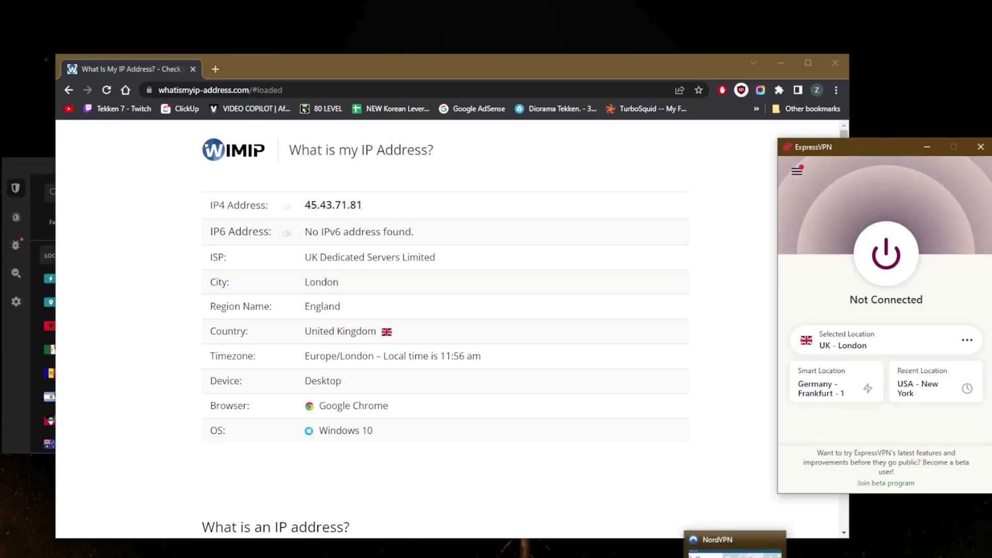
left_click(737, 547)
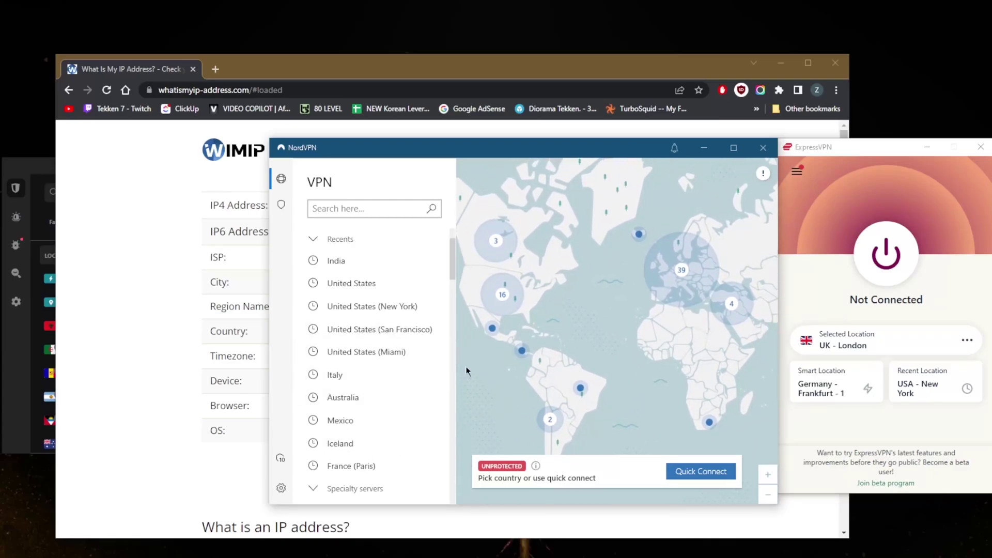
Scroll NordVPN's view, then open and close ExpressVPN's VPN Locations list
scroll(389, 402, "down", 3)
scroll(381, 401, "up", 3)
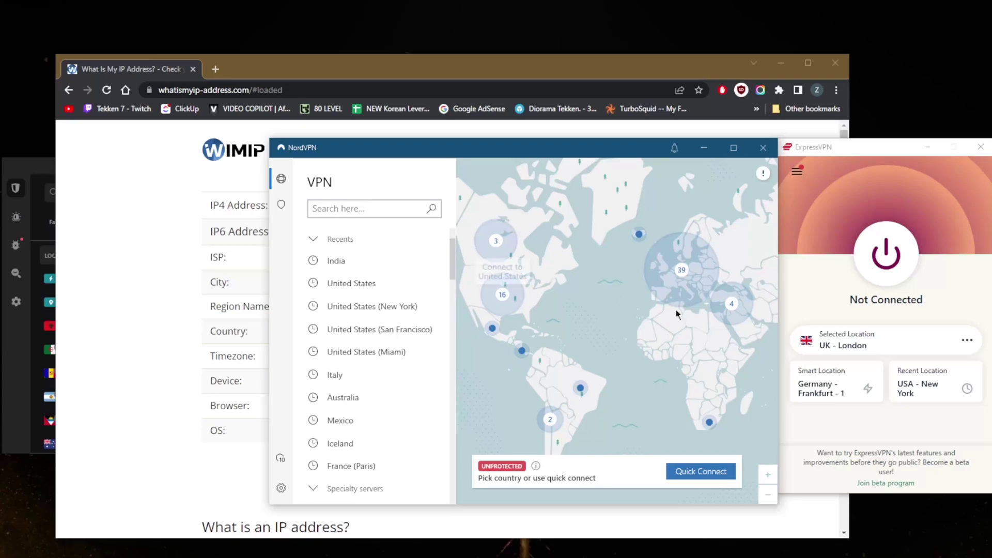
scroll(540, 301, "up", 2)
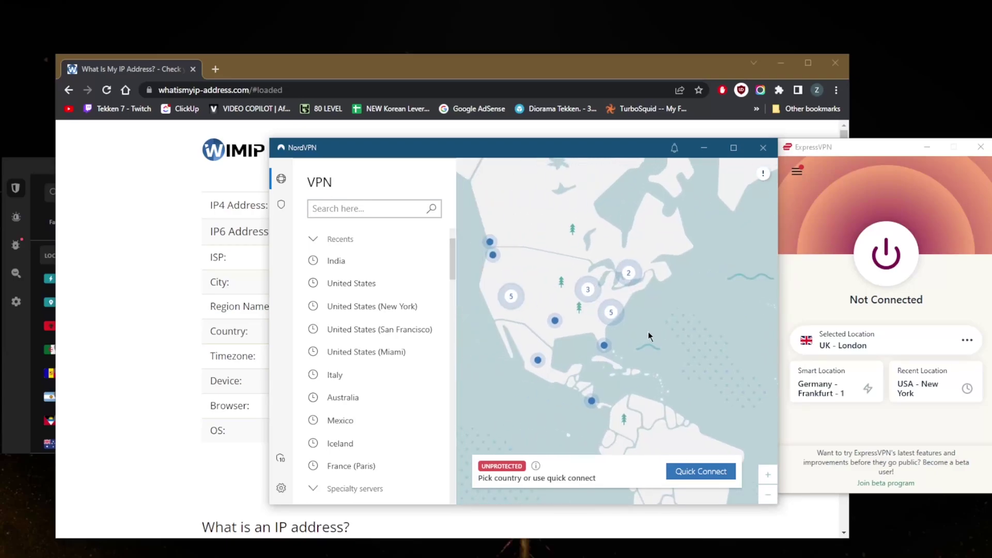
scroll(648, 331, "up", 2)
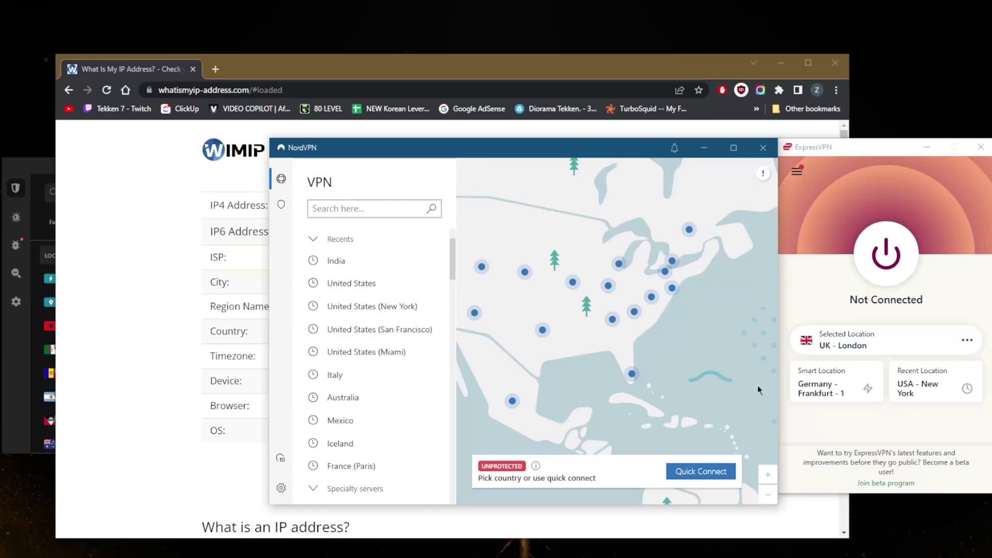
left_click(797, 172)
left_click(816, 192)
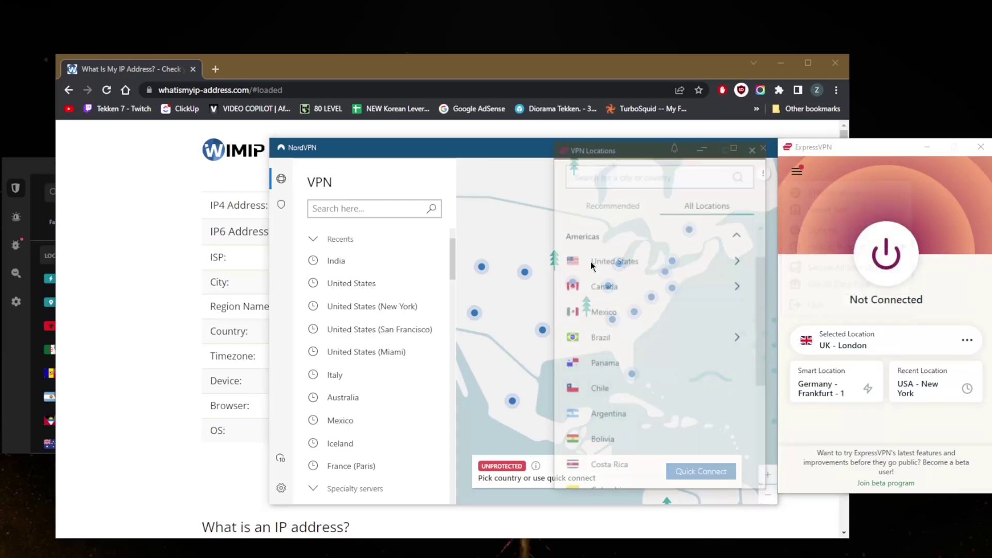
left_click(755, 147)
Open NordVPN's United States options, choose Atlanta as the city, and browse the US servers
left_click_drag(454, 261, 436, 500)
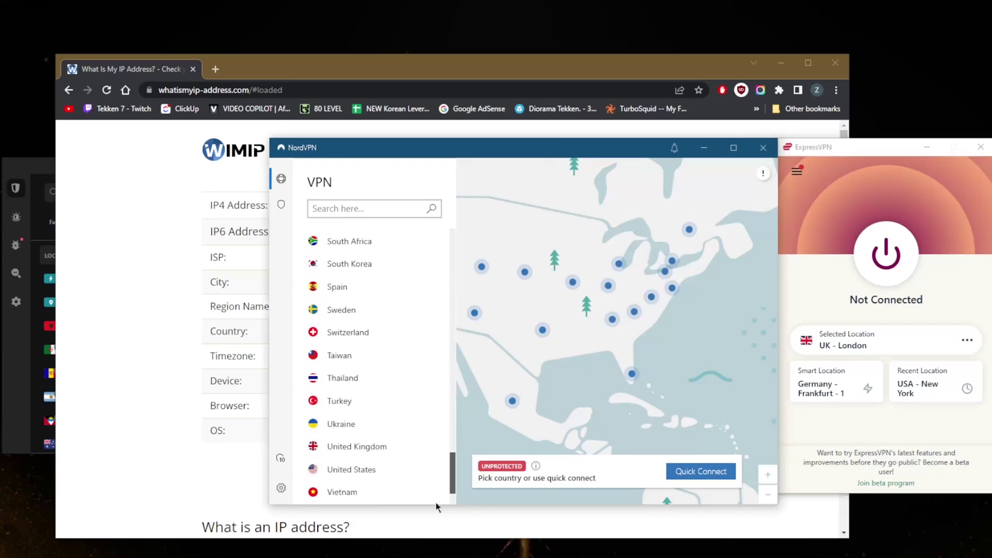
left_click(439, 469)
left_click(526, 465)
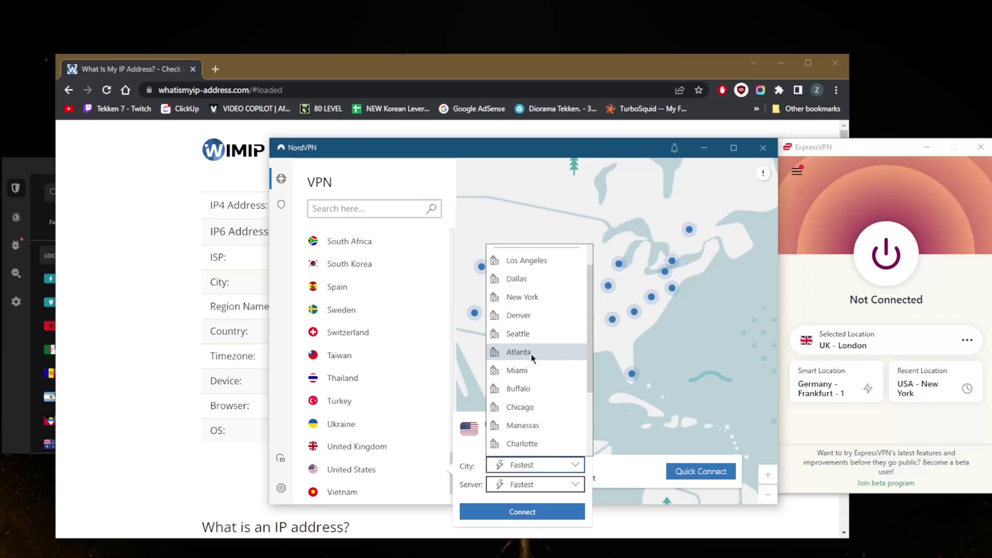
left_click(552, 351)
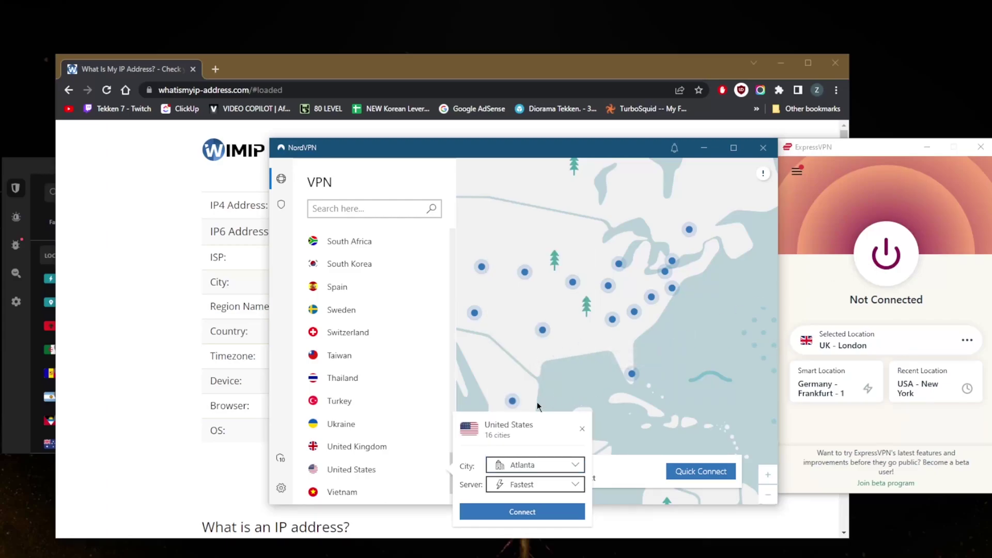
left_click(576, 484)
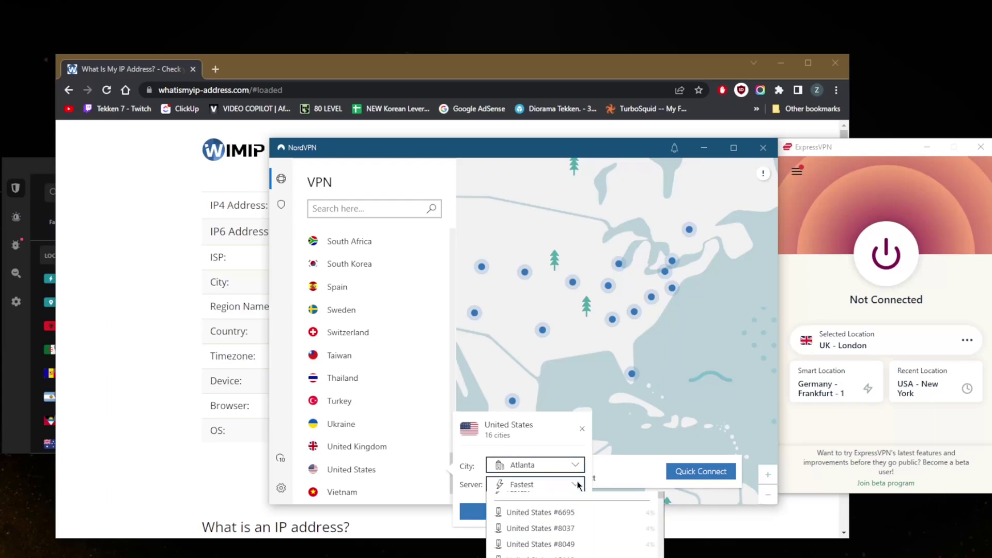
left_click_drag(661, 512, 661, 548)
scroll(573, 524, "down", 2)
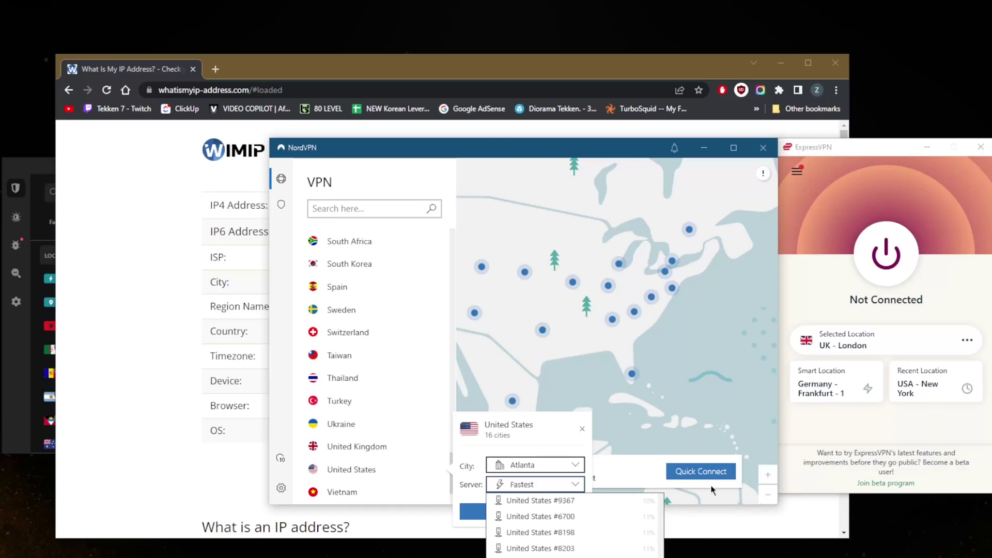
Switch windows to NordVPN and connect through United States server #9249 in New York
left_click(52, 168)
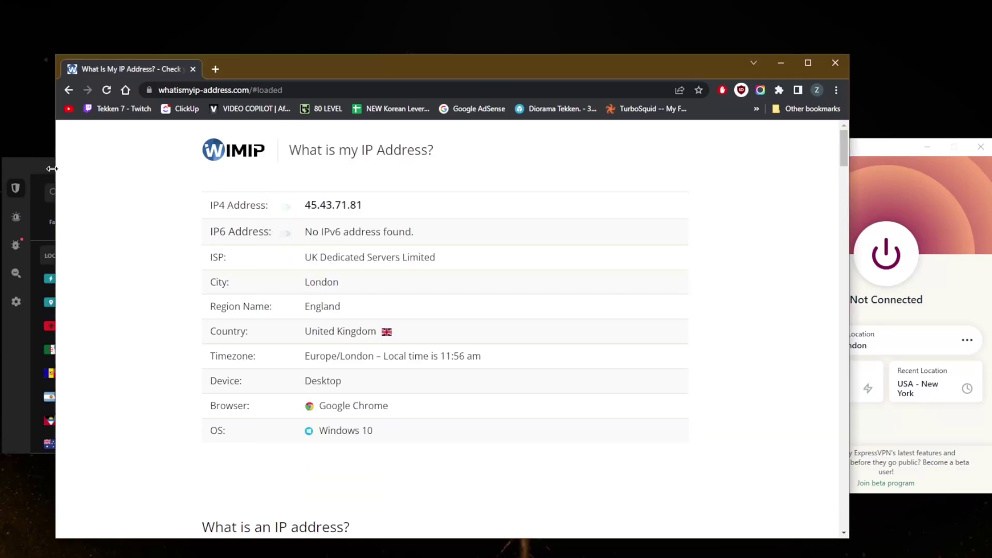
left_click(51, 168)
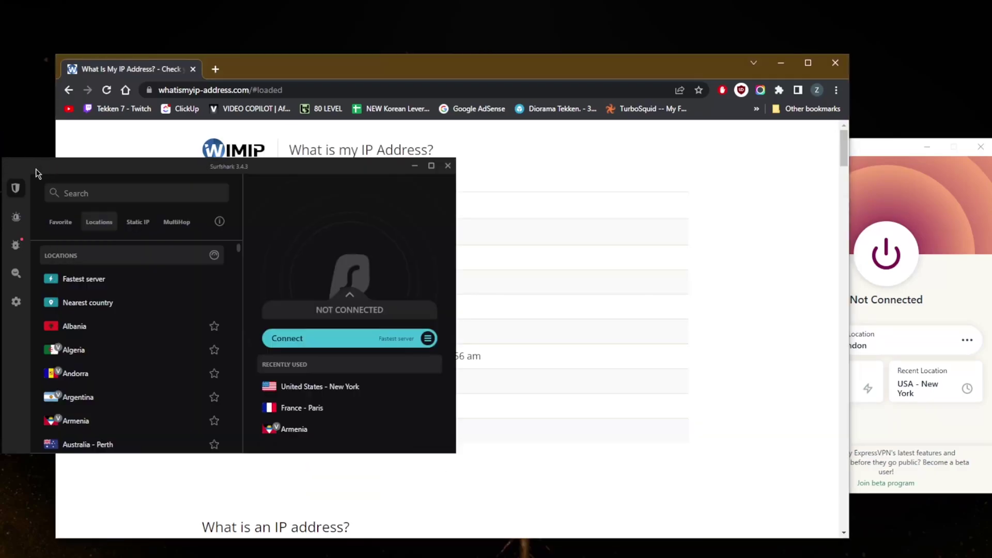
left_click(923, 196)
left_click(719, 504)
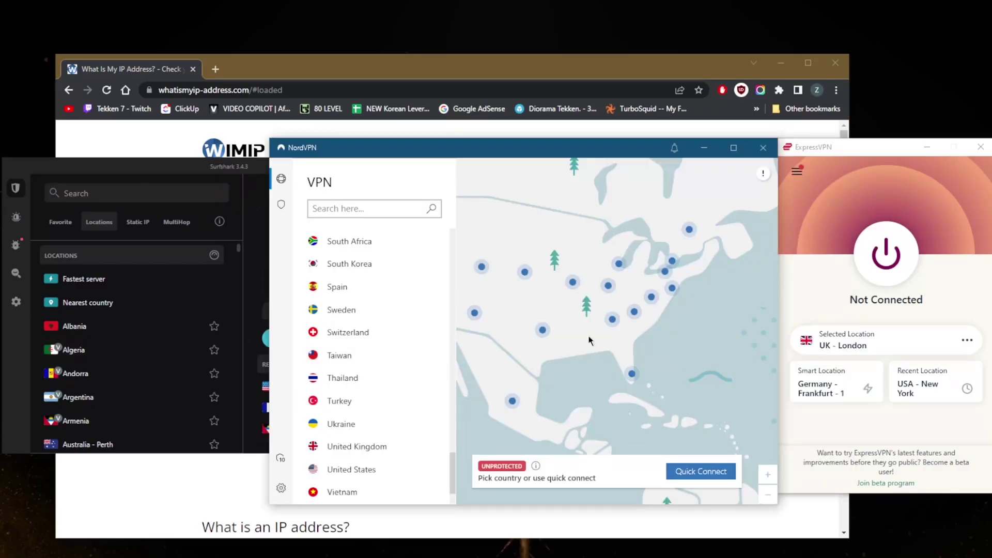
scroll(377, 372, "up", 15)
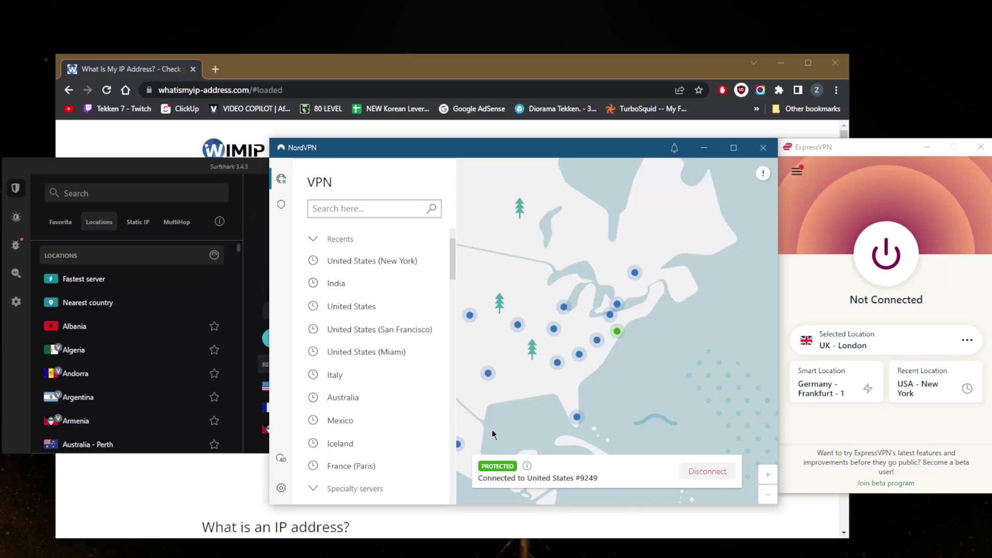
scroll(602, 314, "down", 3)
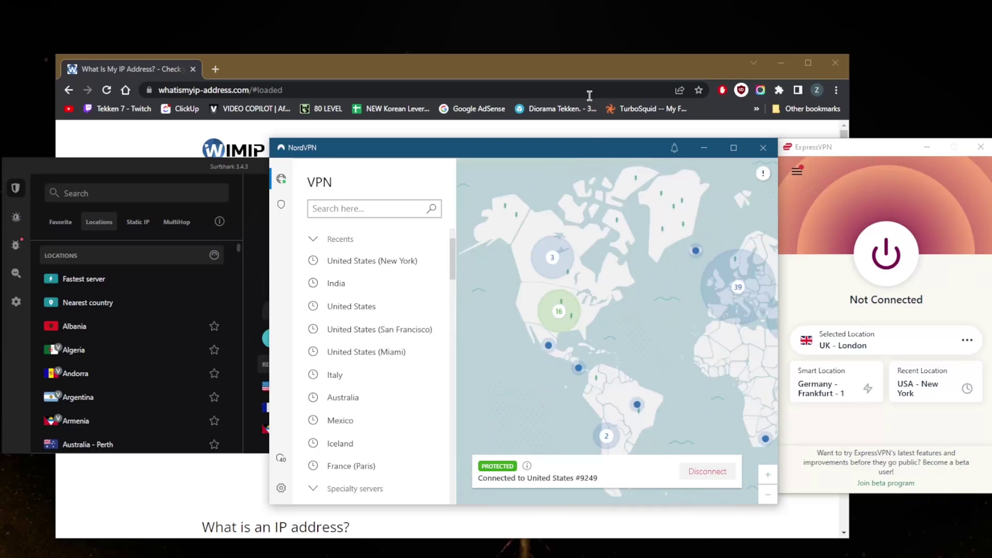
Reload the IP lookup in Chrome to confirm a New York, United States address, then close Chrome
left_click(568, 75)
left_click(107, 90)
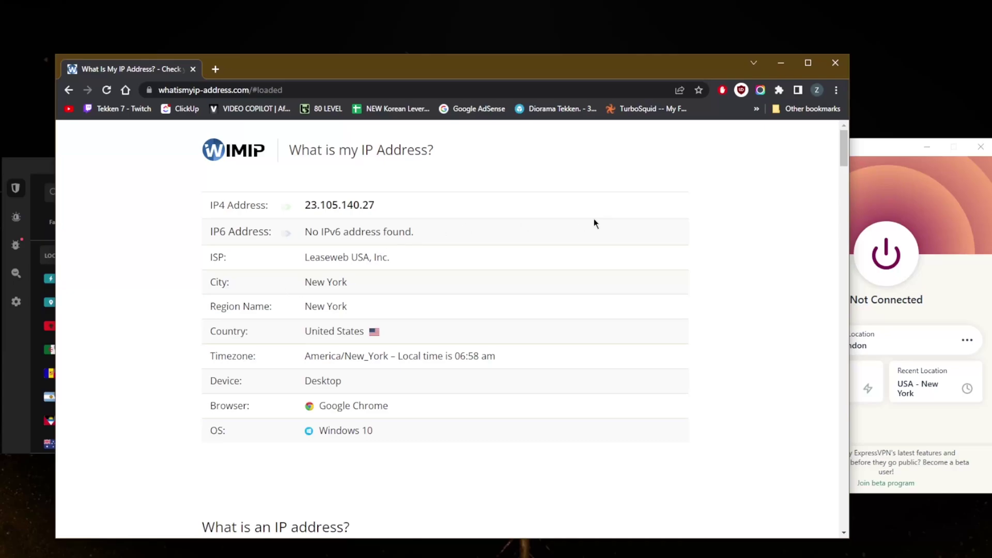
left_click(838, 63)
Disconnect NordVPN immediately, then check that Surfshark is also unconnected
left_click(707, 471)
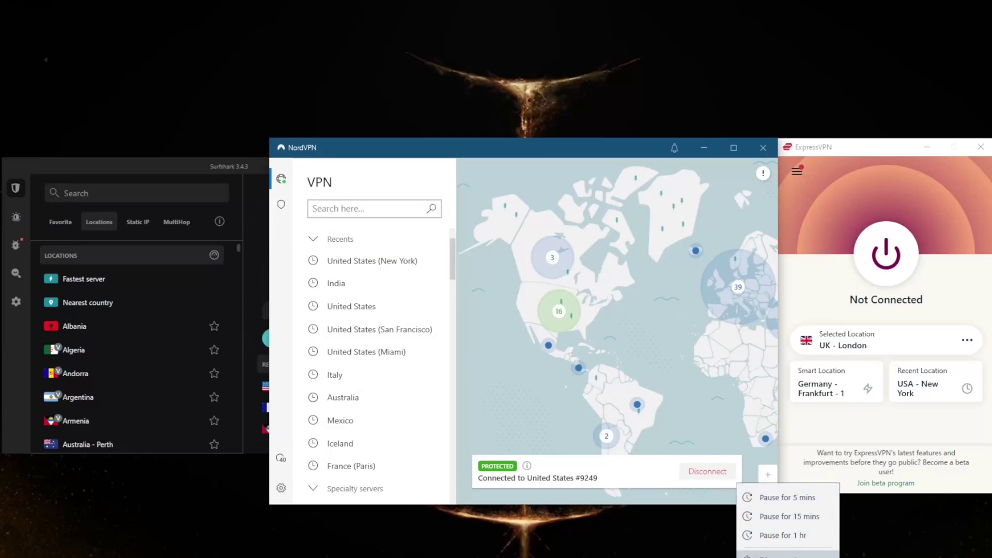
left_click(774, 556)
left_click(217, 173)
scroll(148, 328, "down", 3)
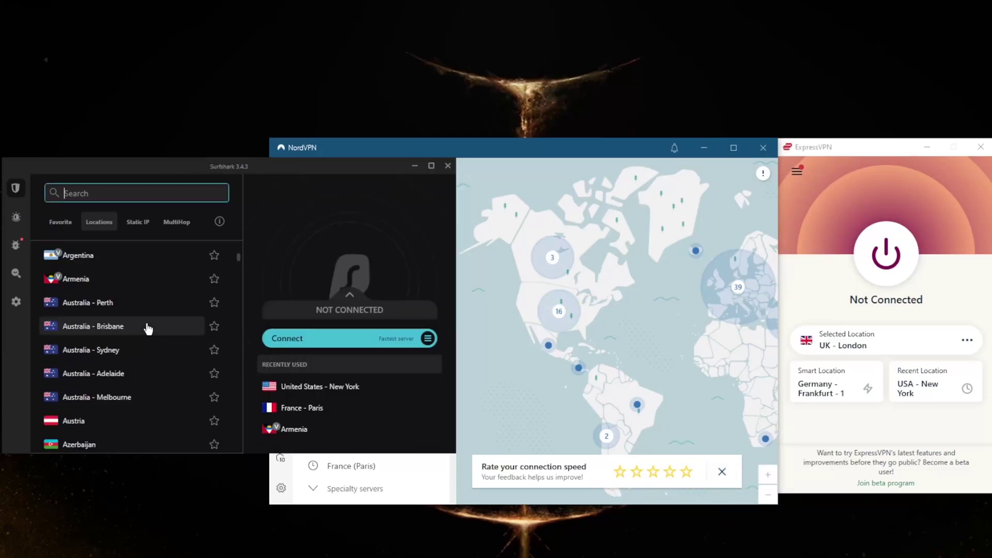
scroll(148, 328, "up", 3)
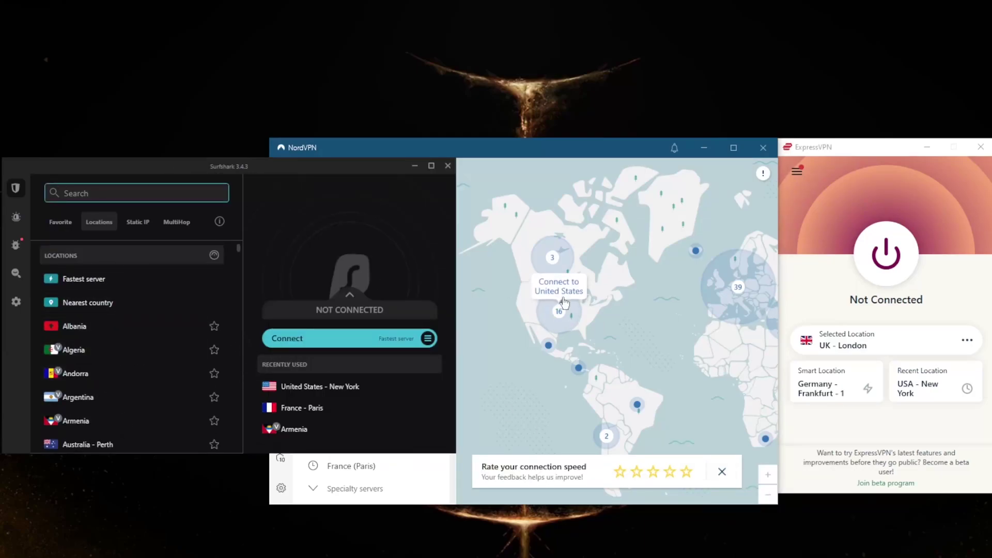
left_click(709, 436)
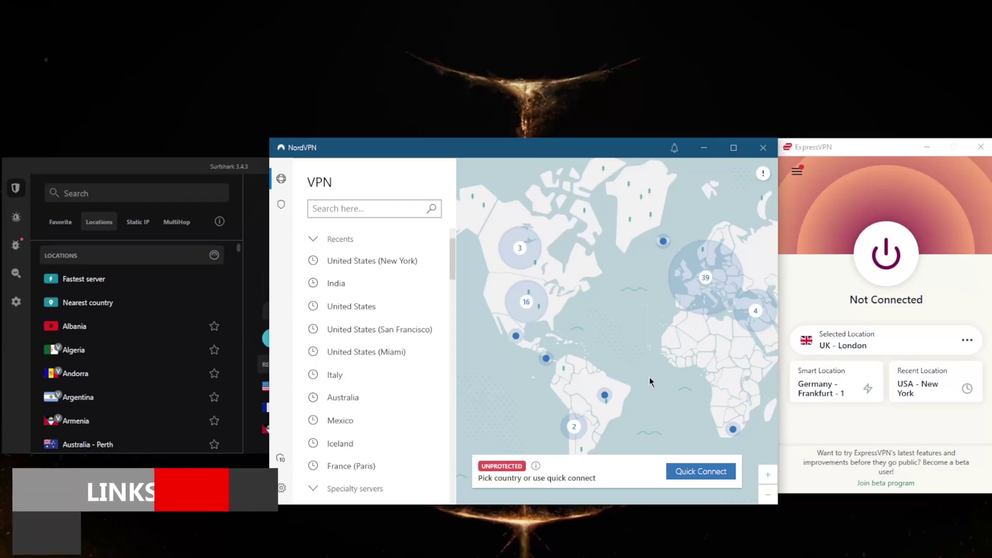
left_click(243, 169)
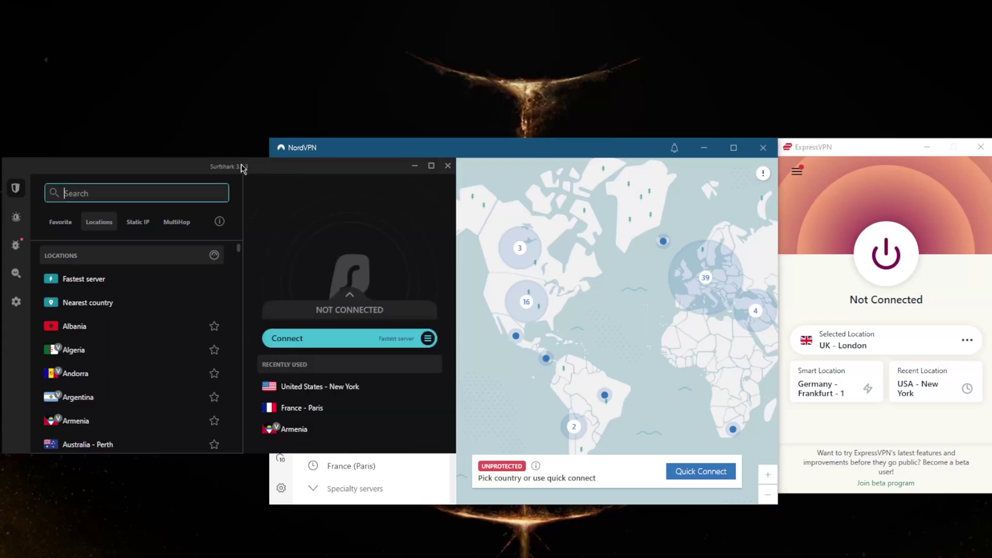